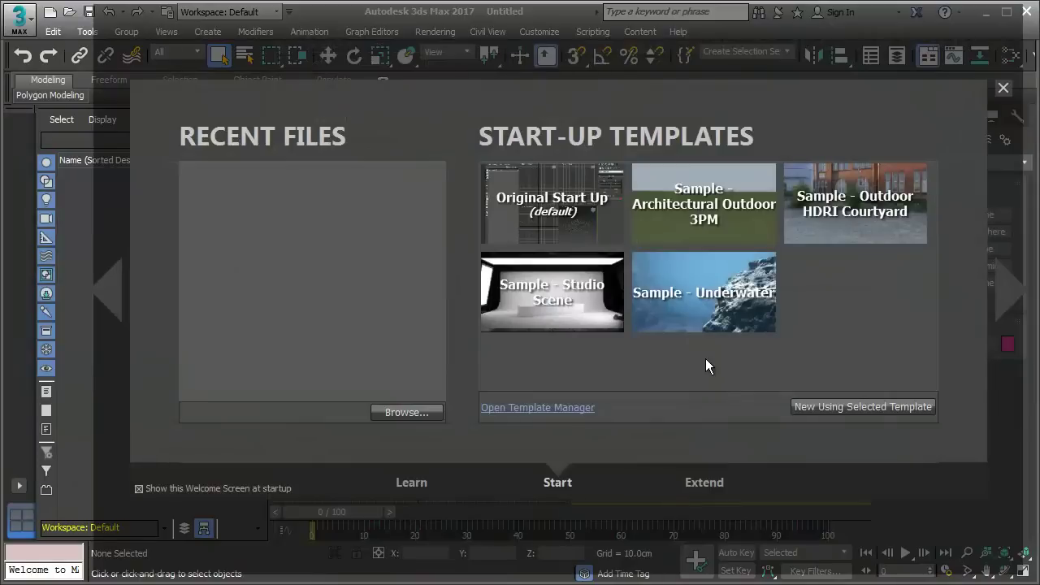
# Step: Create a new untitled scene from the Original Start Up template on the Welcome Screen
pyautogui.click(566, 205)
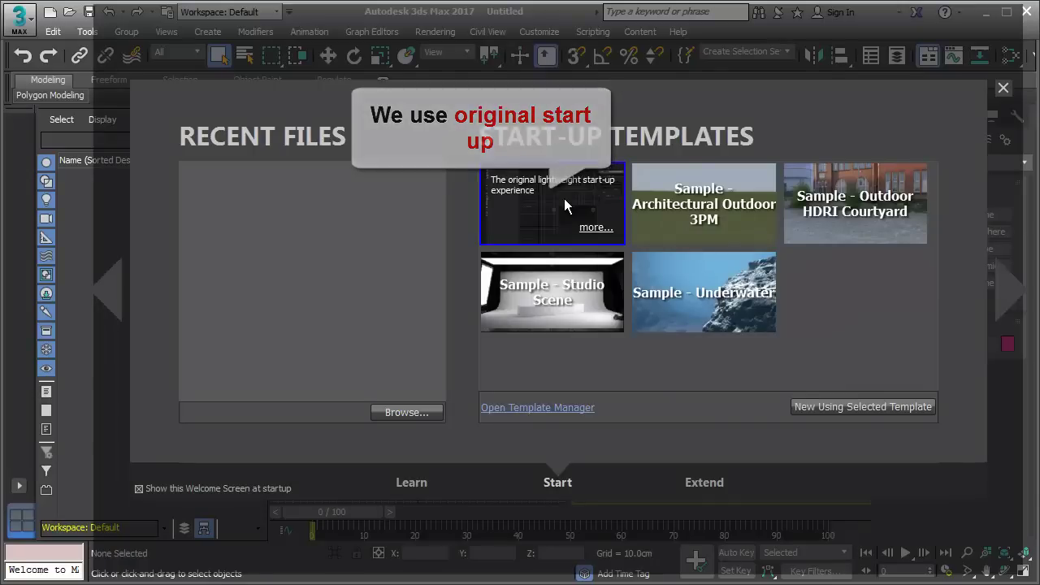
pyautogui.click(823, 402)
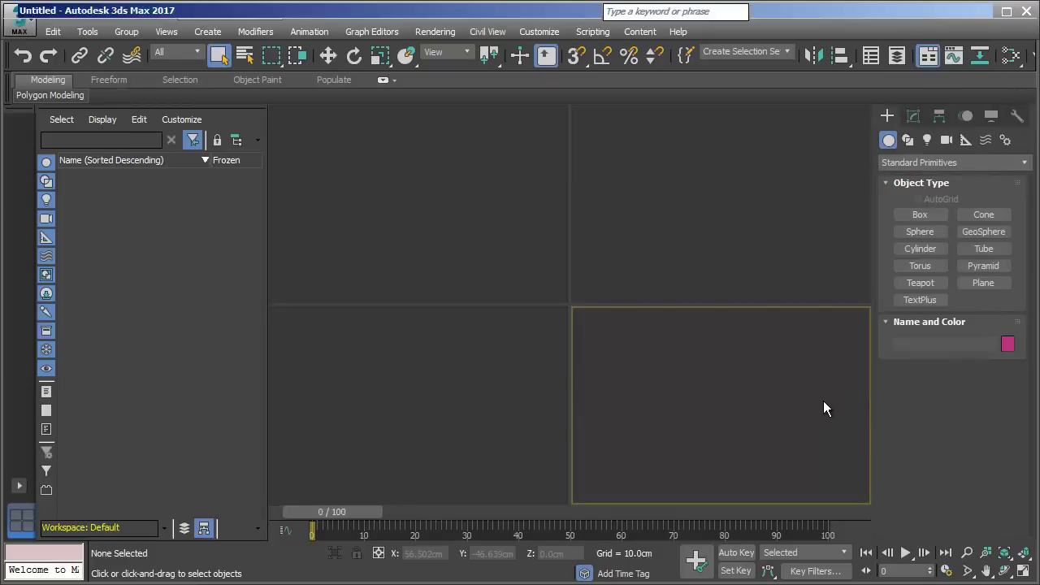
# Step: Keep Centimeters as the system unit scale in Units Setup
pyautogui.click(752, 254)
pyautogui.click(500, 264)
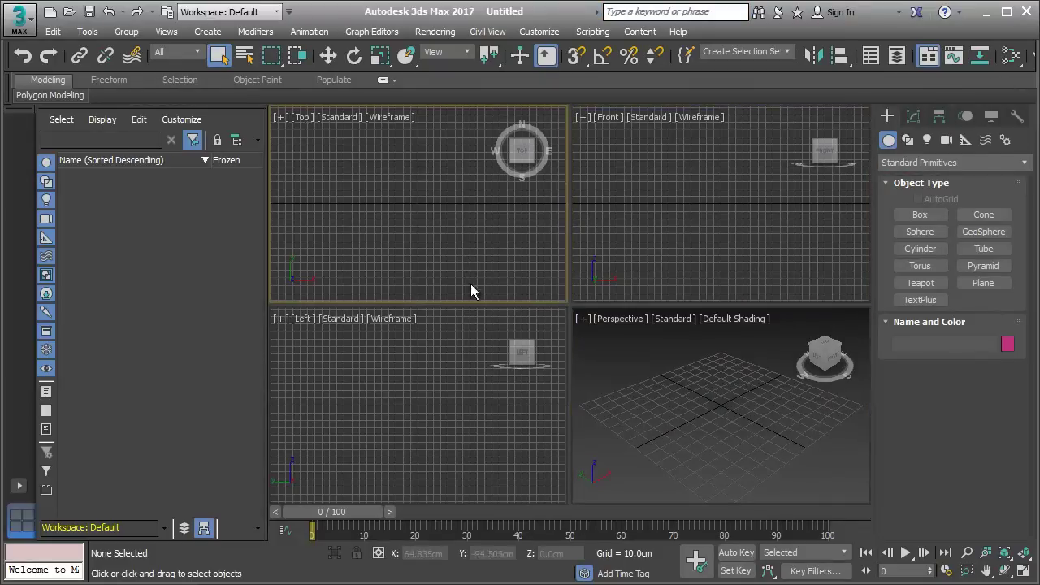
pyautogui.click(535, 36)
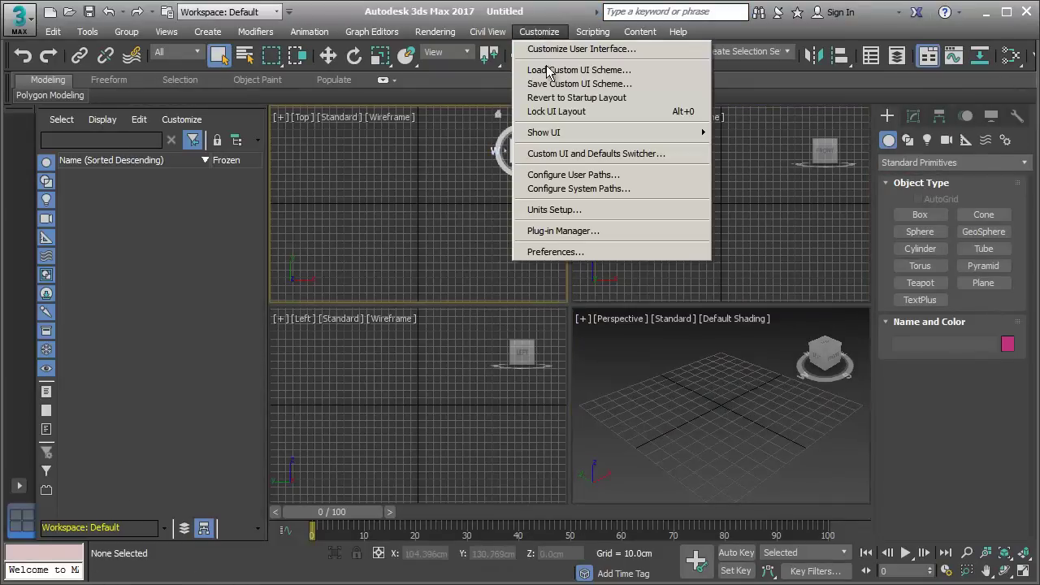
pyautogui.click(572, 210)
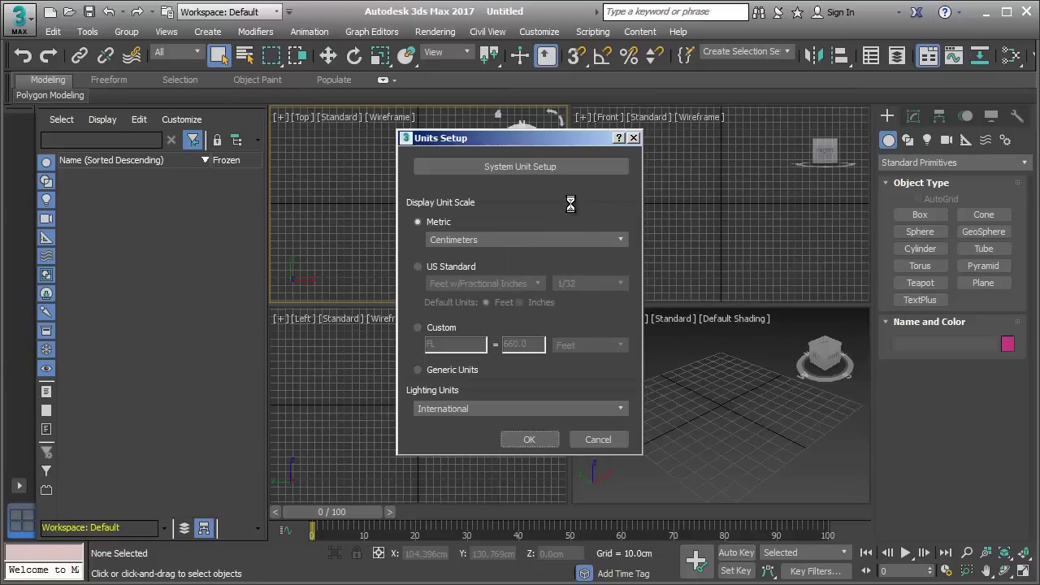
pyautogui.click(550, 167)
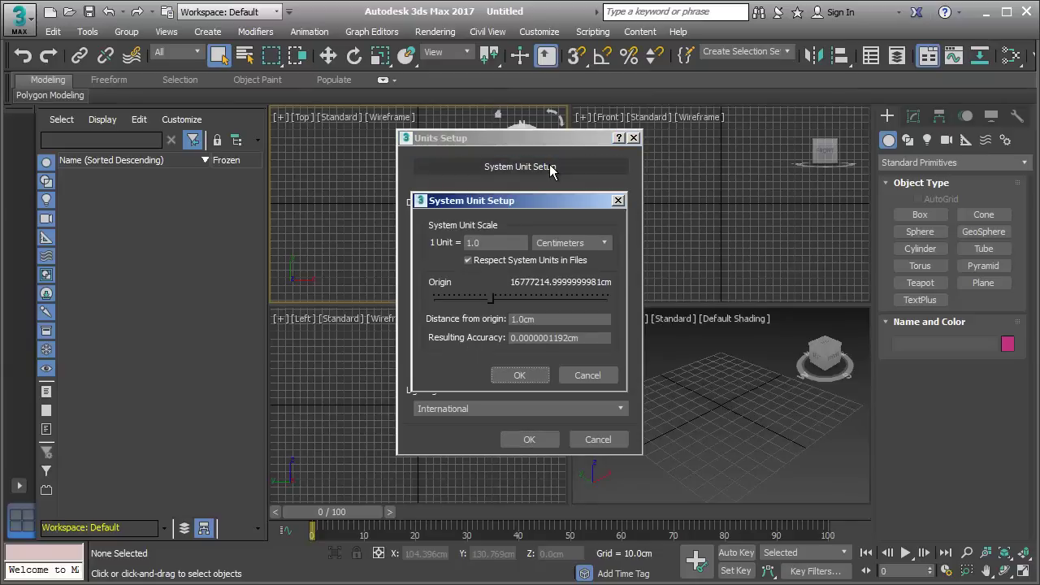
pyautogui.click(590, 244)
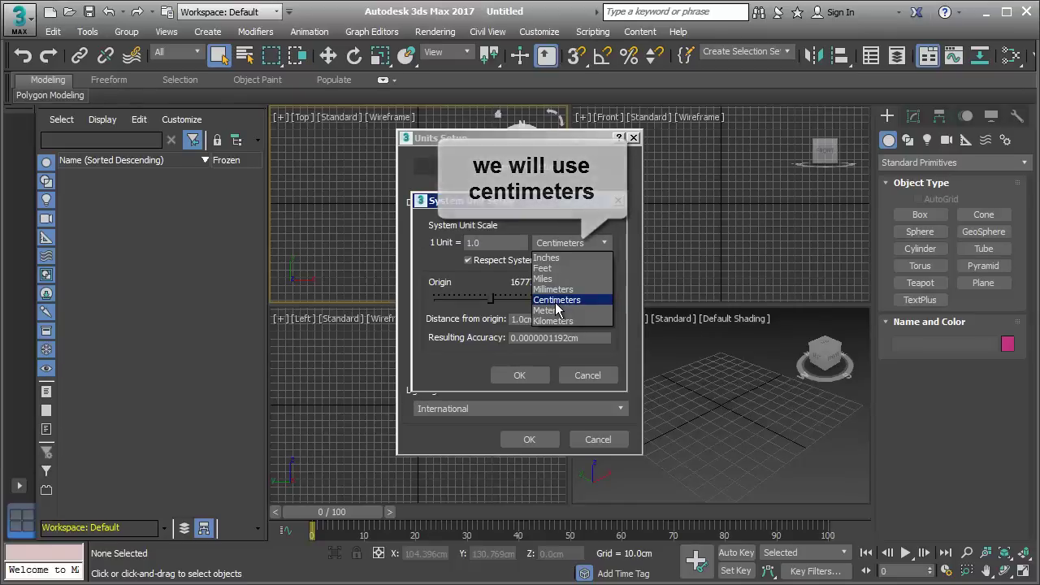
pyautogui.click(556, 300)
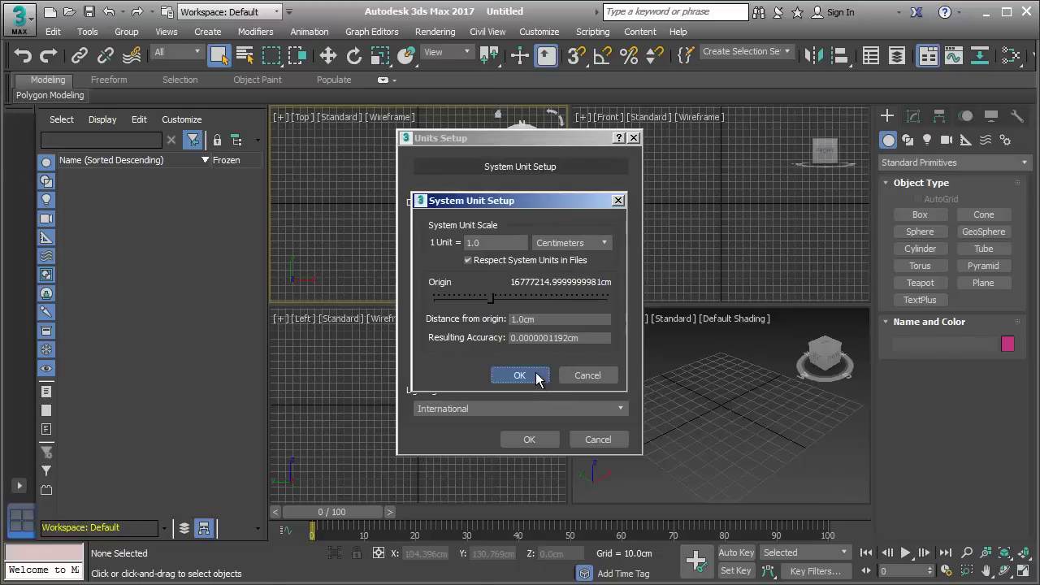
pyautogui.click(520, 376)
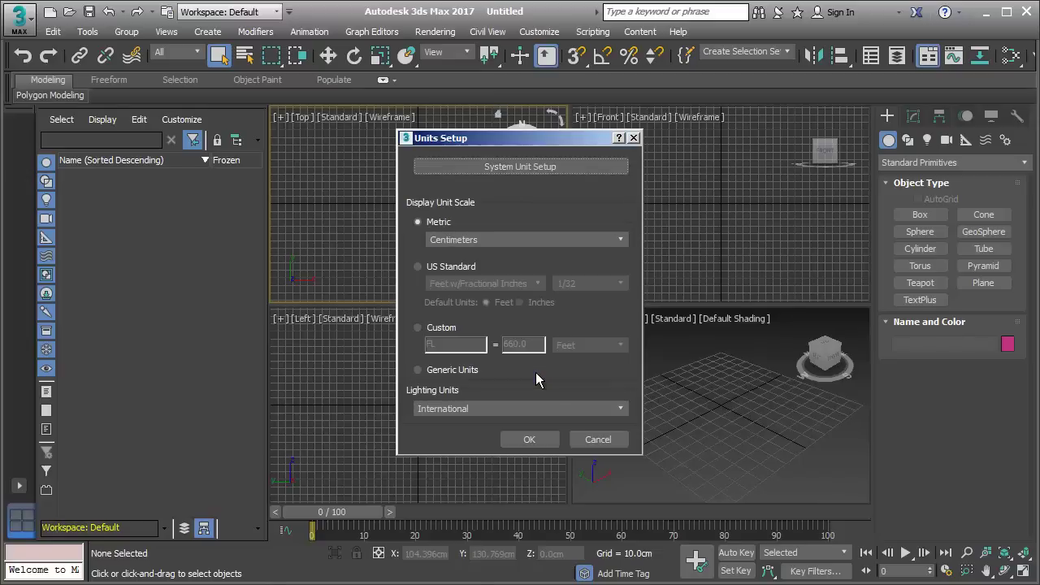
# Step: Keep Metric Centimeters as the display unit and apply the units
pyautogui.click(588, 244)
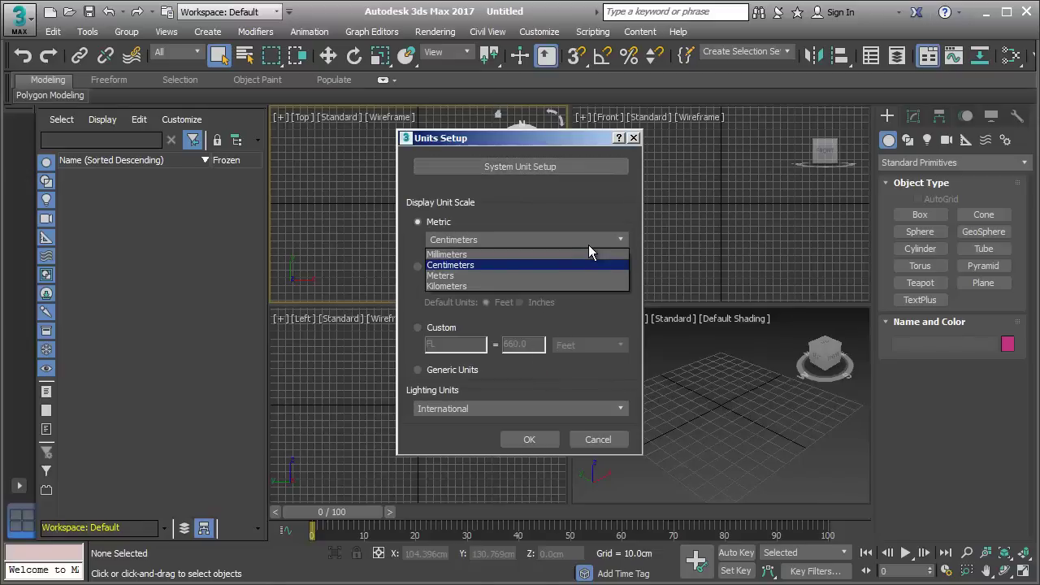
pyautogui.click(456, 267)
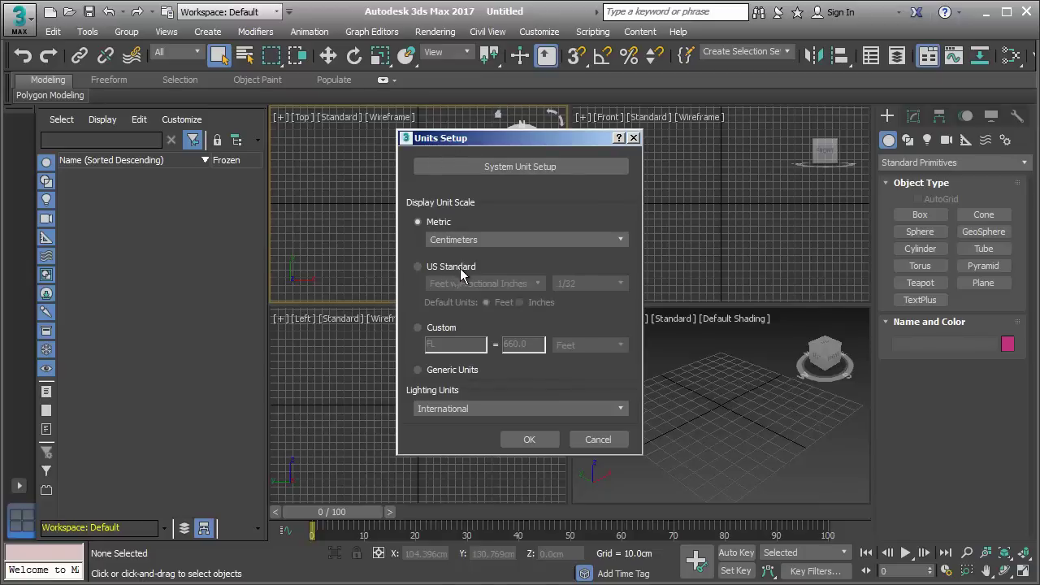
pyautogui.click(530, 440)
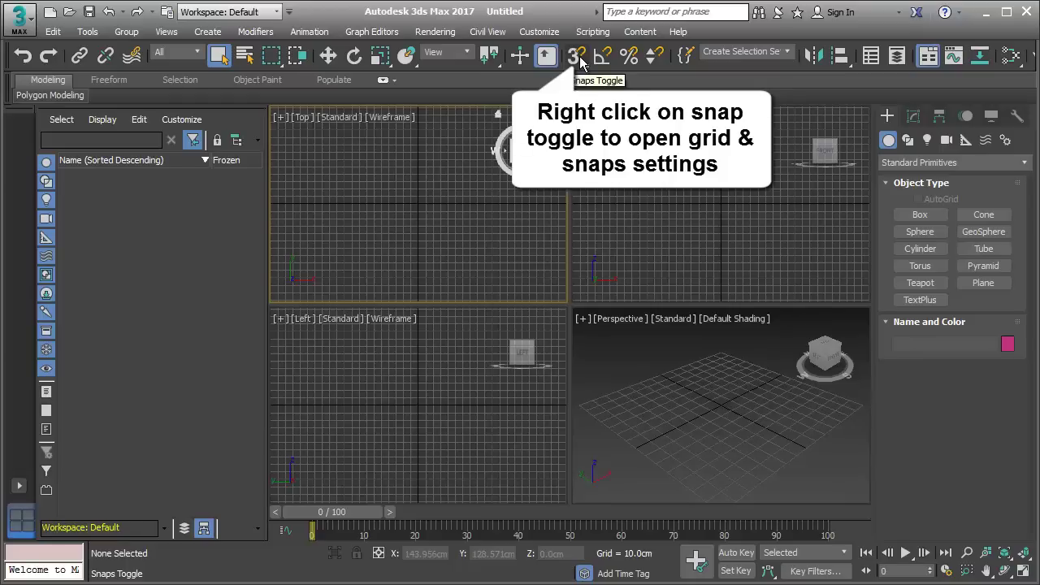
# Step: Enable all twelve Standard snap types, from Pivot to Grid Lines, in Grid and Snap Settings
pyautogui.rightClick(580, 63)
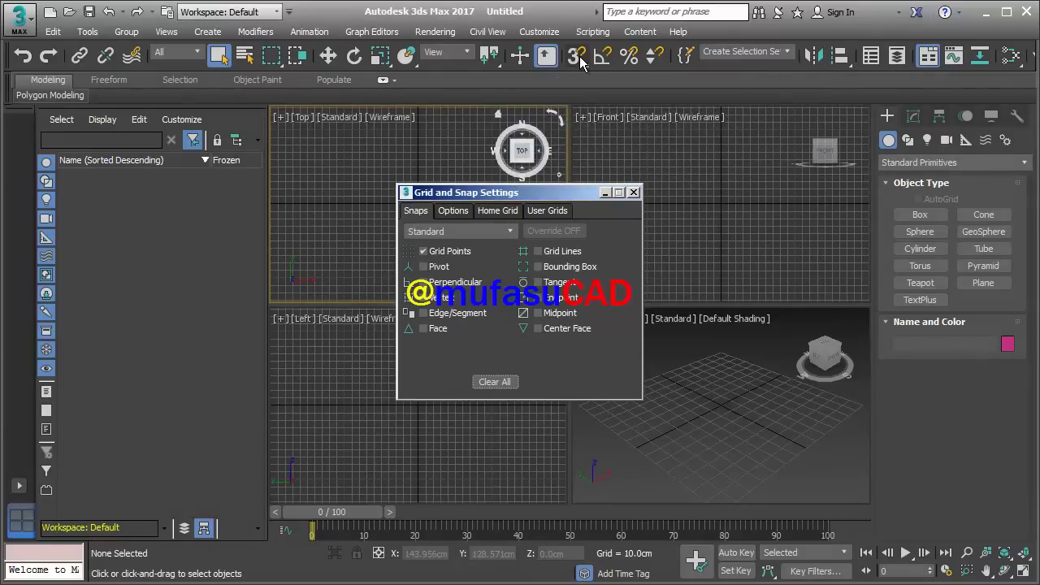
pyautogui.click(423, 267)
pyautogui.click(423, 282)
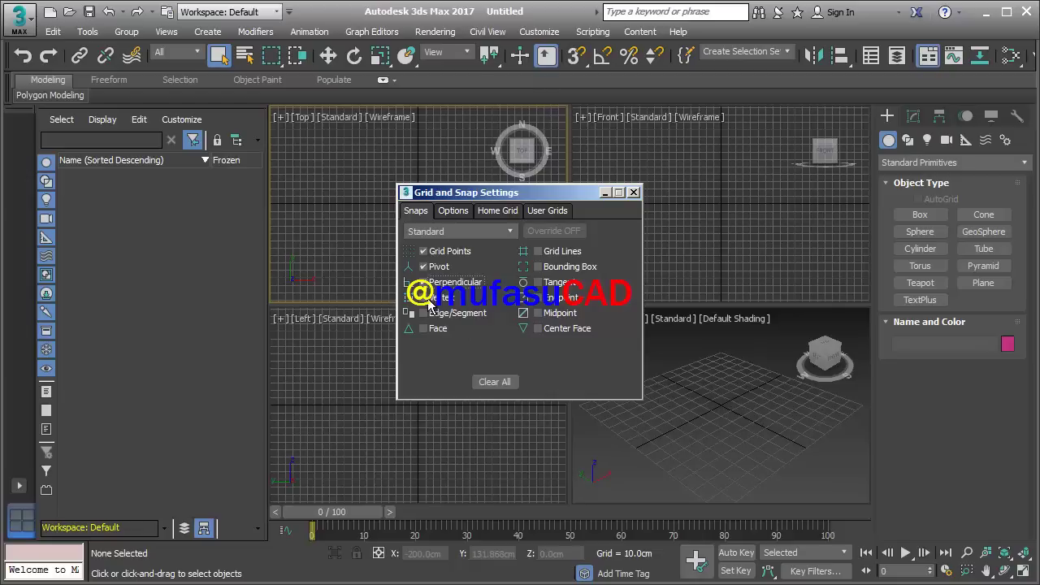
pyautogui.click(423, 298)
pyautogui.click(423, 313)
pyautogui.click(424, 328)
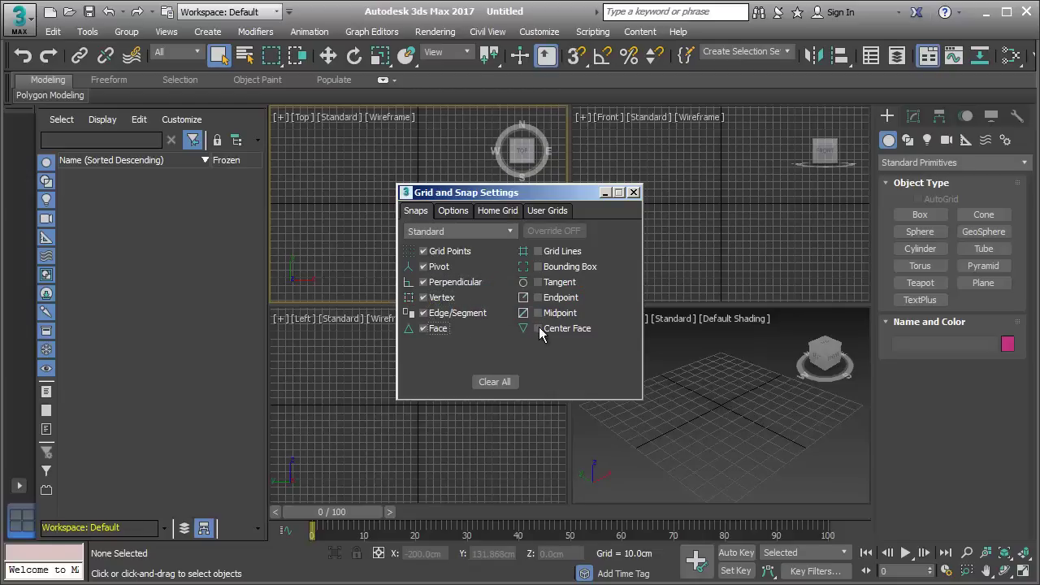
pyautogui.click(538, 329)
pyautogui.click(537, 313)
pyautogui.click(537, 297)
pyautogui.click(537, 282)
pyautogui.click(537, 267)
pyautogui.click(537, 251)
# Step: Keep the Standard snap category and show the Options tab
pyautogui.click(506, 231)
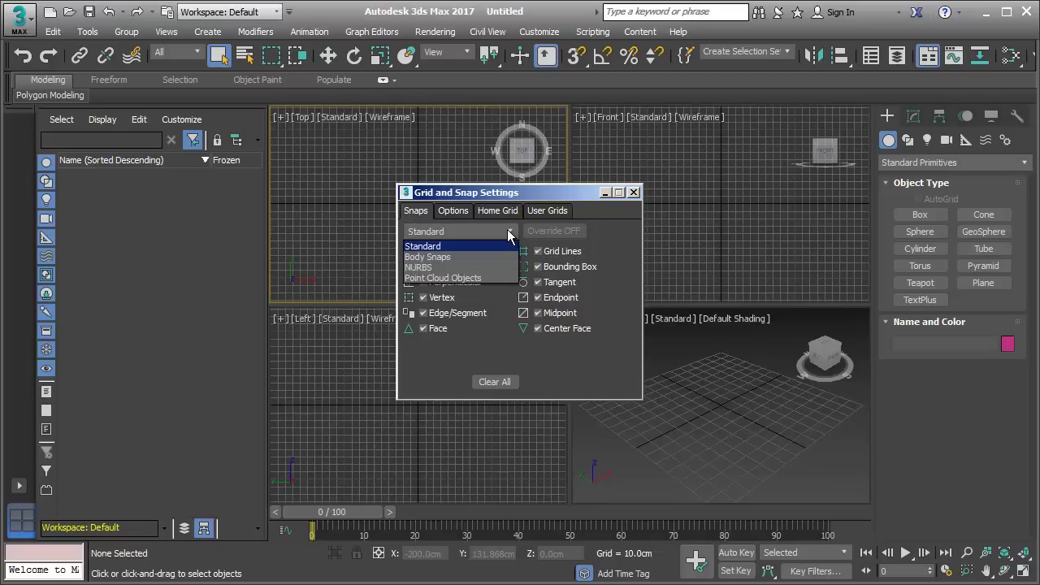
pyautogui.click(507, 229)
pyautogui.click(460, 213)
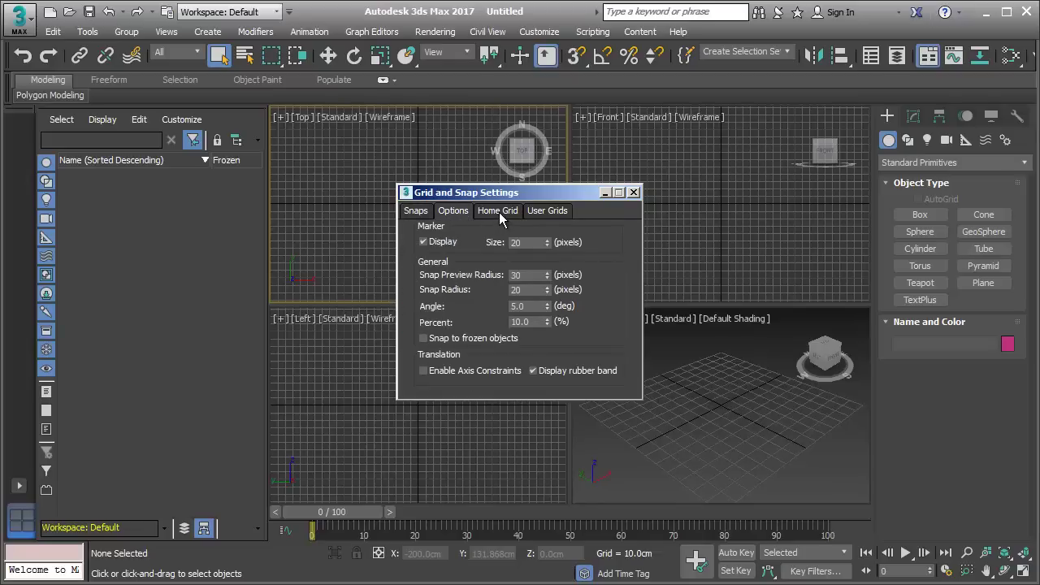
# Step: Set the home grid spacing to 5.0cm with major lines every 5th line
pyautogui.click(501, 216)
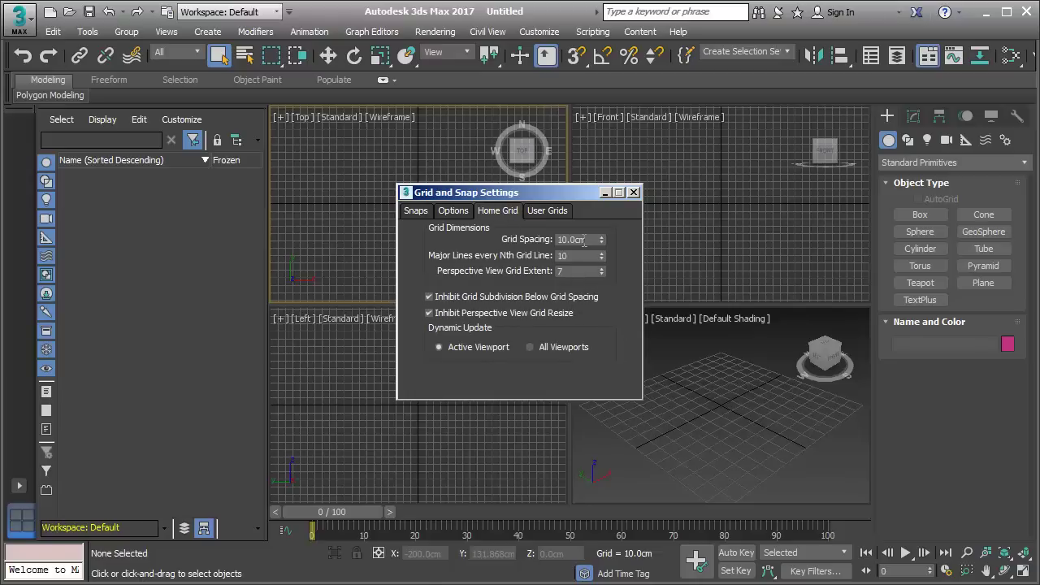
pyautogui.moveTo(587, 240); pyautogui.dragTo(542, 241)
pyautogui.write('5')
pyautogui.click(581, 256)
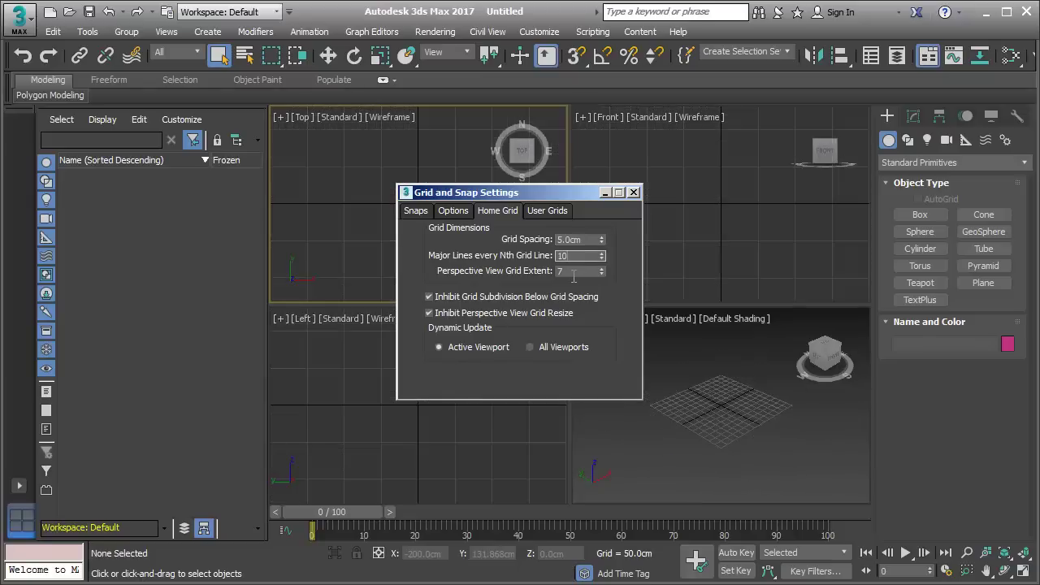
pyautogui.moveTo(578, 256); pyautogui.dragTo(554, 257)
pyautogui.write('5')
pyautogui.press('Tab')
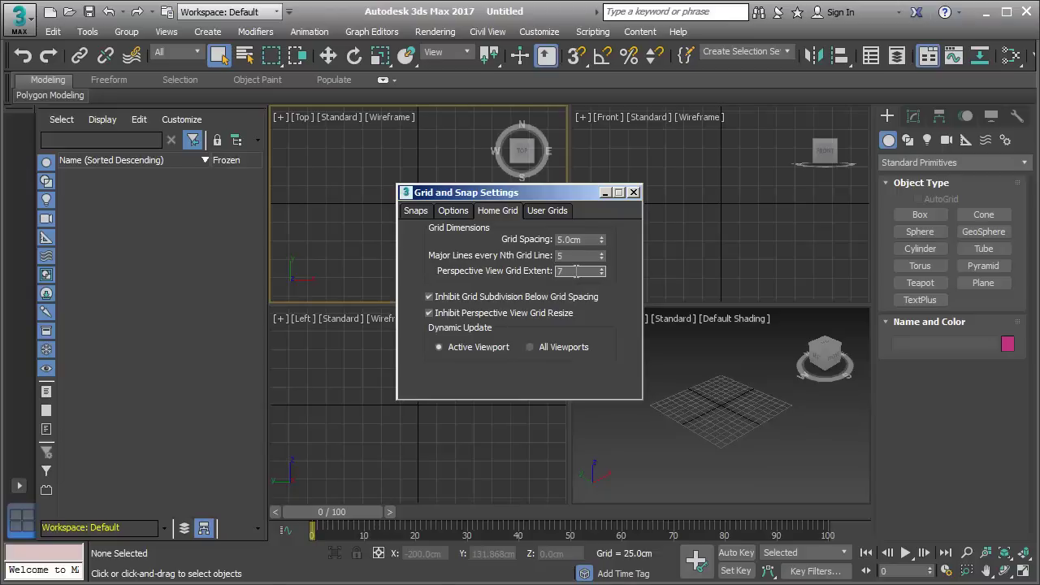
# Step: Set the perspective view grid extent to 100, then review the User Grids and Snaps tabs
pyautogui.moveTo(576, 271); pyautogui.dragTo(555, 271)
pyautogui.write('00')
pyautogui.click(588, 255)
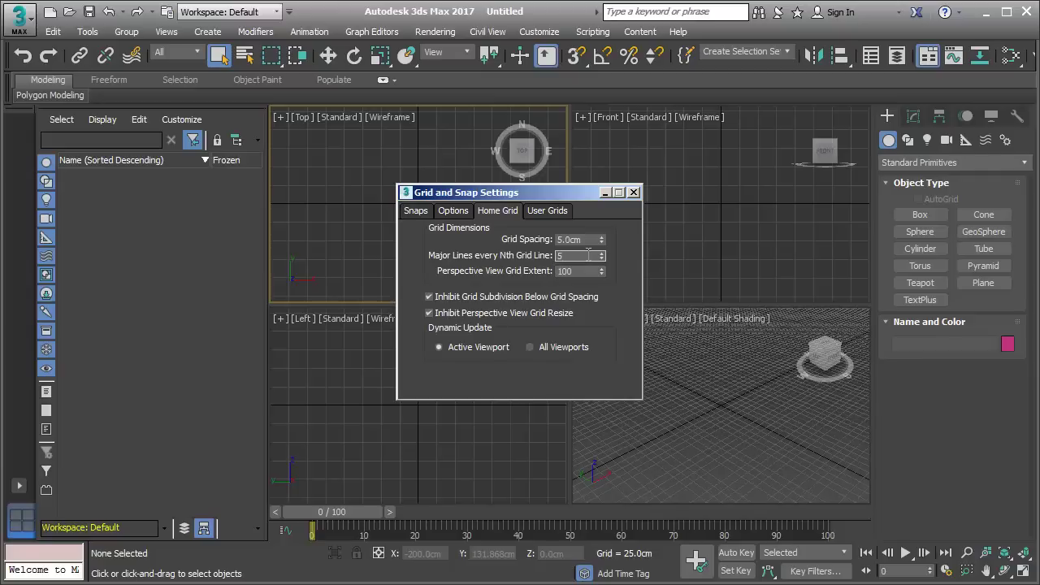
pyautogui.click(586, 239)
pyautogui.click(550, 211)
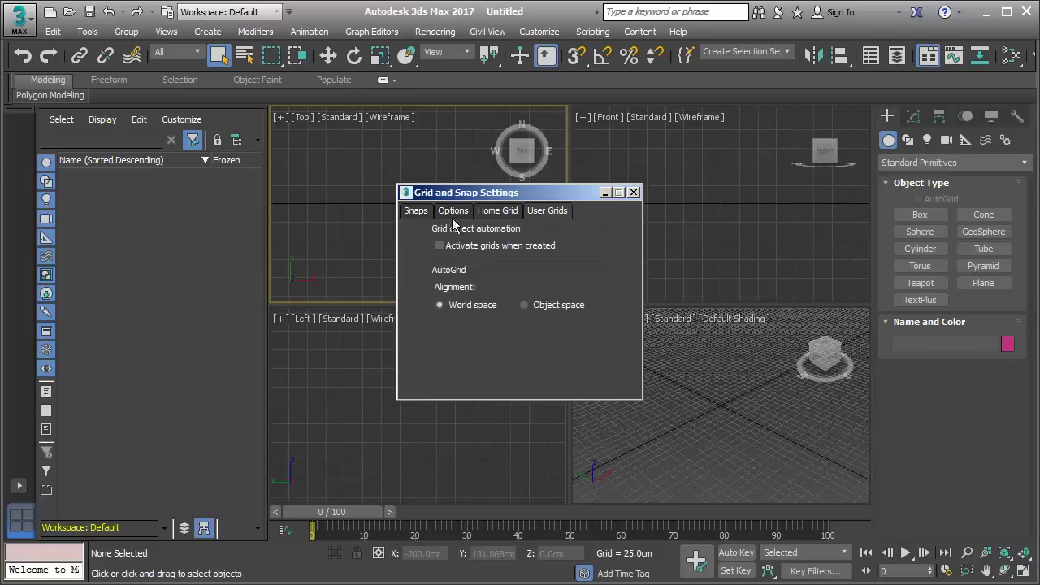
pyautogui.click(423, 213)
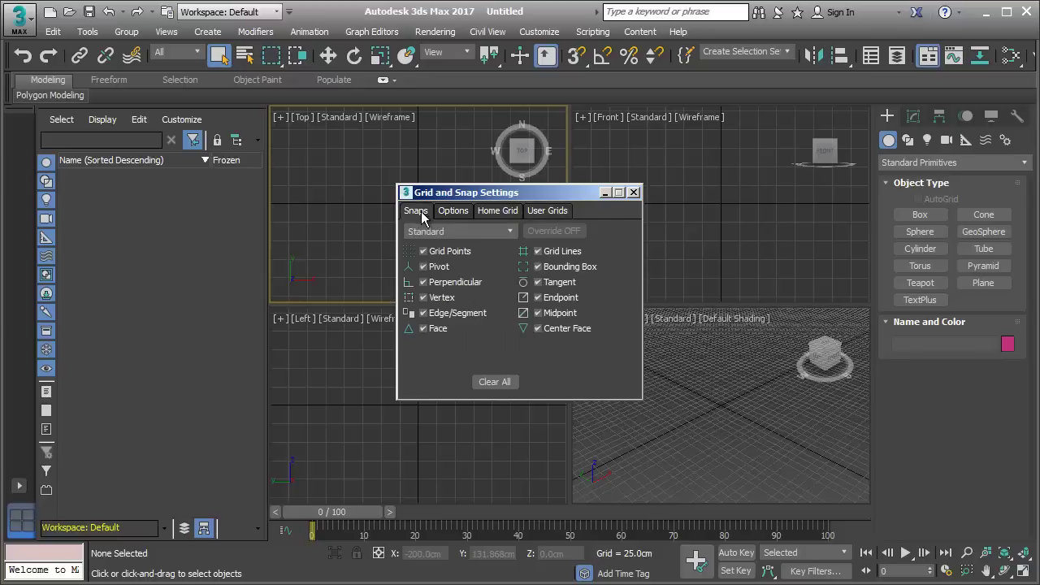
pyautogui.click(634, 193)
pyautogui.click(700, 399)
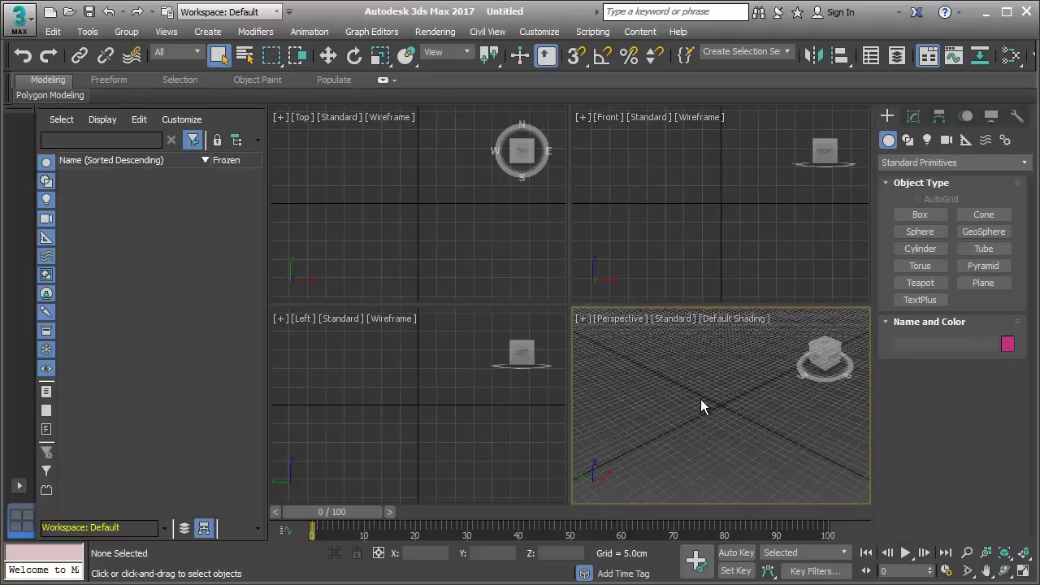
pyautogui.scroll(3, 701, 399)
pyautogui.moveTo(698, 400)
pyautogui.mouseDown(button='middle')
pyautogui.moveTo(711, 373)
pyautogui.moveTo(719, 386)
pyautogui.mouseUp(button='middle')
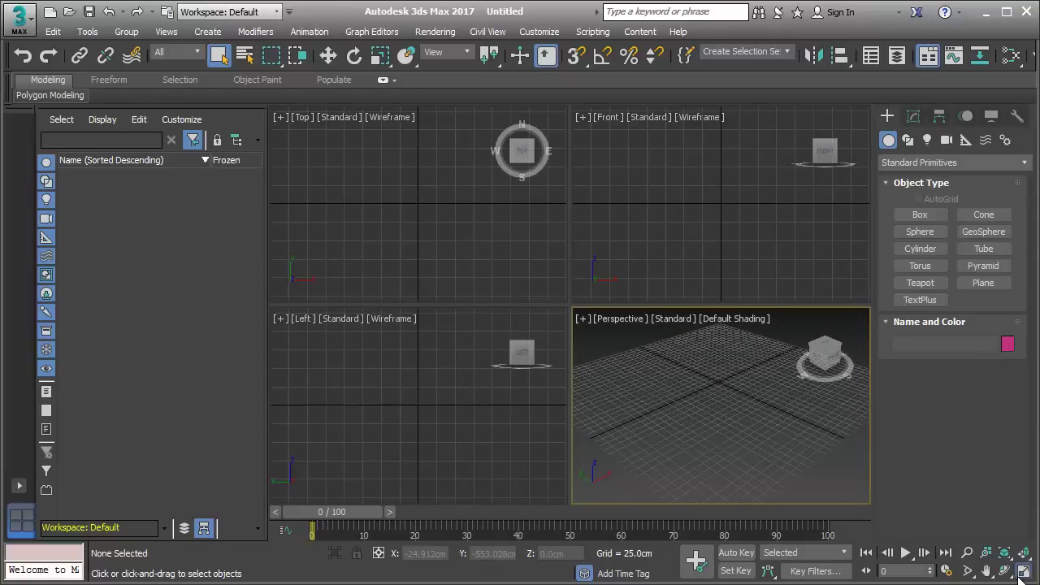
pyautogui.click(1021, 573)
pyautogui.moveTo(620, 326); pyautogui.dragTo(622, 309, button='middle')
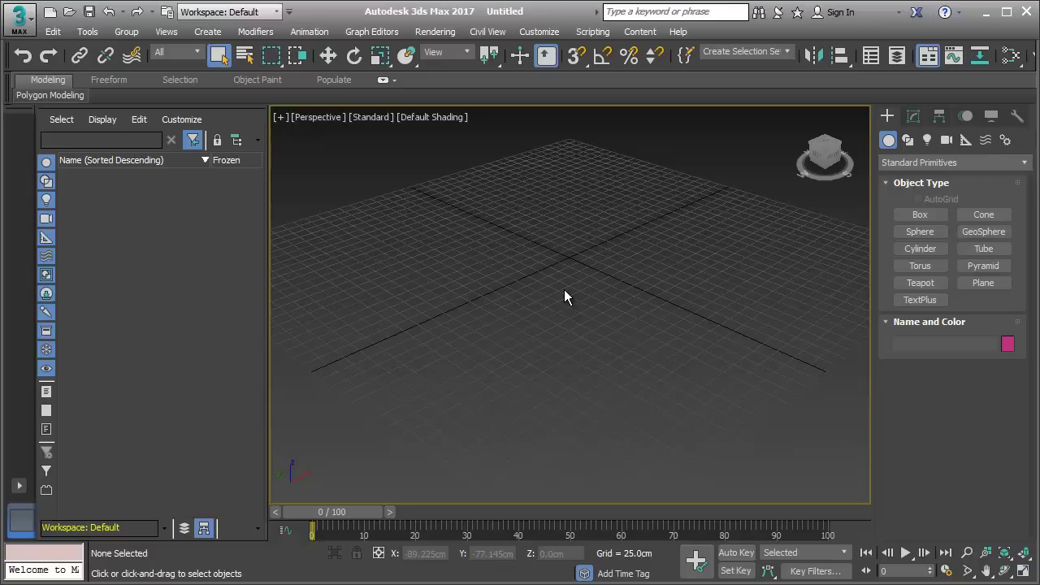
pyautogui.scroll(-3, 565, 290)
pyautogui.scroll(-3, 565, 290)
pyautogui.scroll(4, 564, 290)
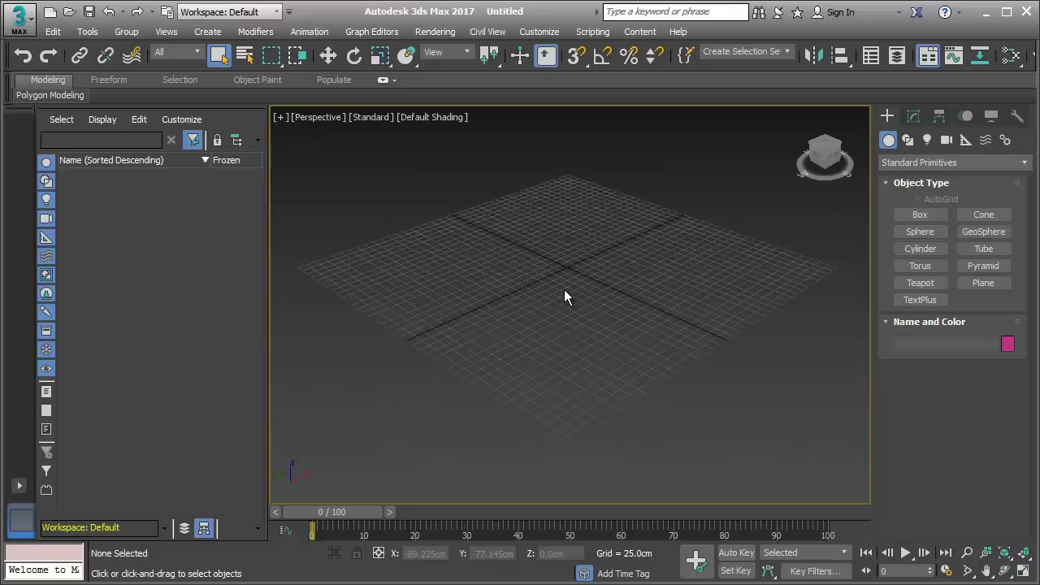
pyautogui.scroll(2, 565, 290)
pyautogui.scroll(-2, 563, 289)
# Step: Draw a box, Box001, on the grid near the centre
pyautogui.click(918, 214)
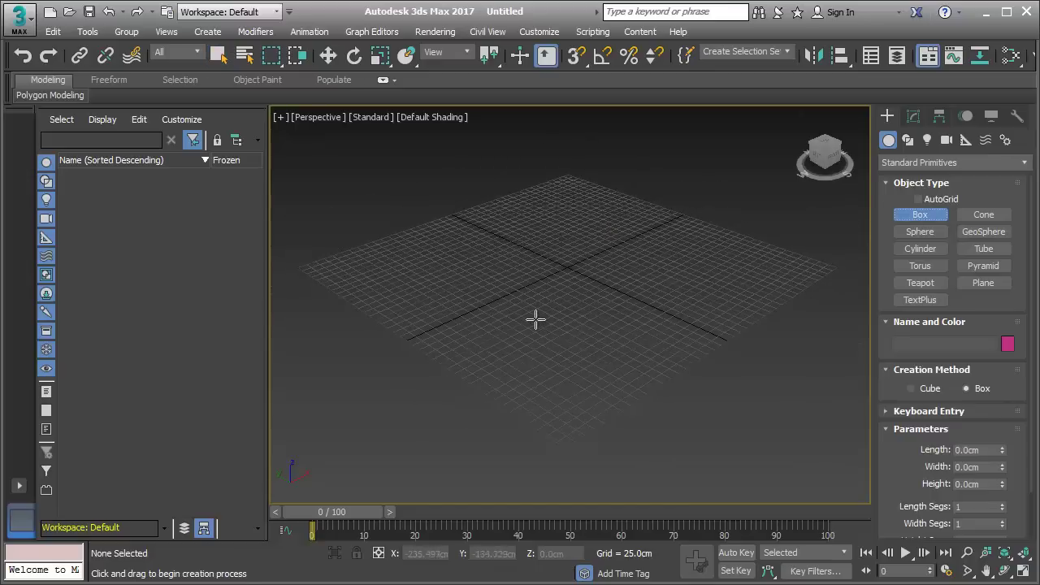
pyautogui.moveTo(531, 317)
pyautogui.mouseDown()
pyautogui.moveTo(603, 344)
pyautogui.moveTo(630, 319)
pyautogui.mouseUp()
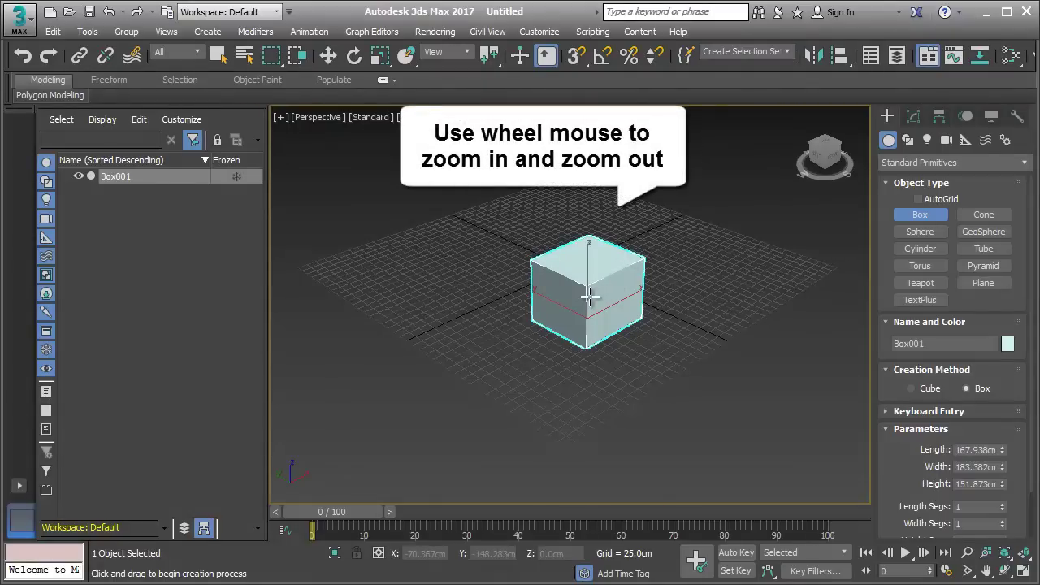
pyautogui.scroll(3, 589, 298)
pyautogui.scroll(2, 589, 299)
pyautogui.scroll(-3, 589, 298)
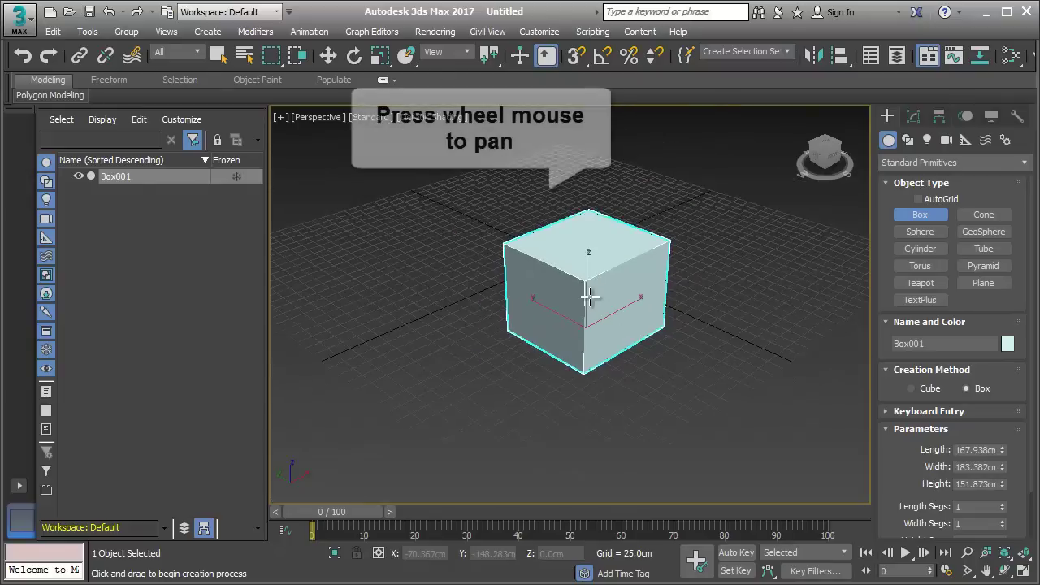
pyautogui.scroll(2, 589, 298)
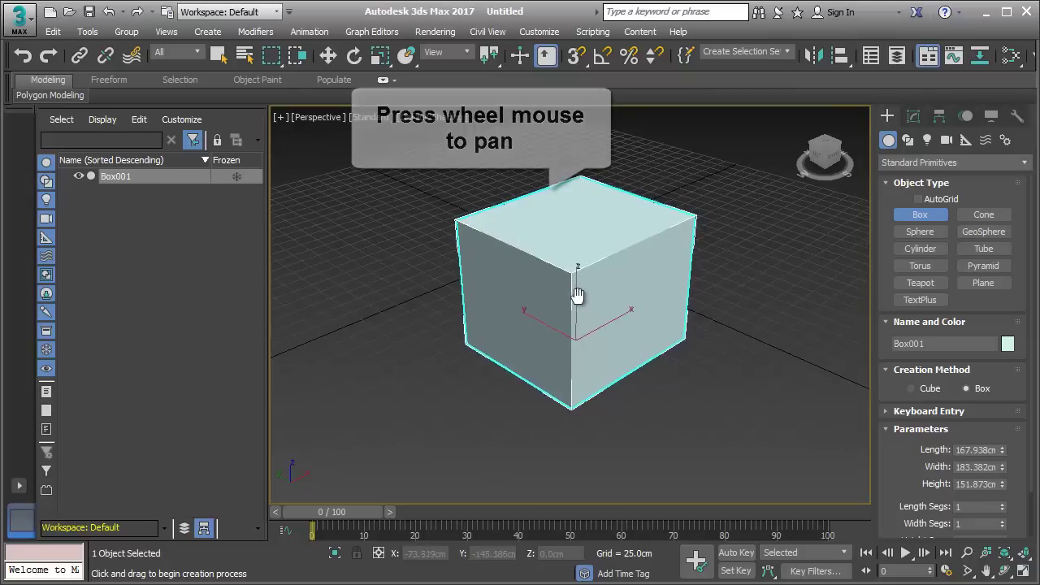
# Step: Pan, zoom and orbit the view to inspect the box from several angles
pyautogui.moveTo(589, 298)
pyautogui.mouseDown(button='middle')
pyautogui.moveTo(457, 299)
pyautogui.moveTo(574, 317)
pyautogui.moveTo(634, 284)
pyautogui.moveTo(515, 301)
pyautogui.moveTo(565, 306)
pyautogui.moveTo(552, 303)
pyautogui.mouseUp(button='middle')
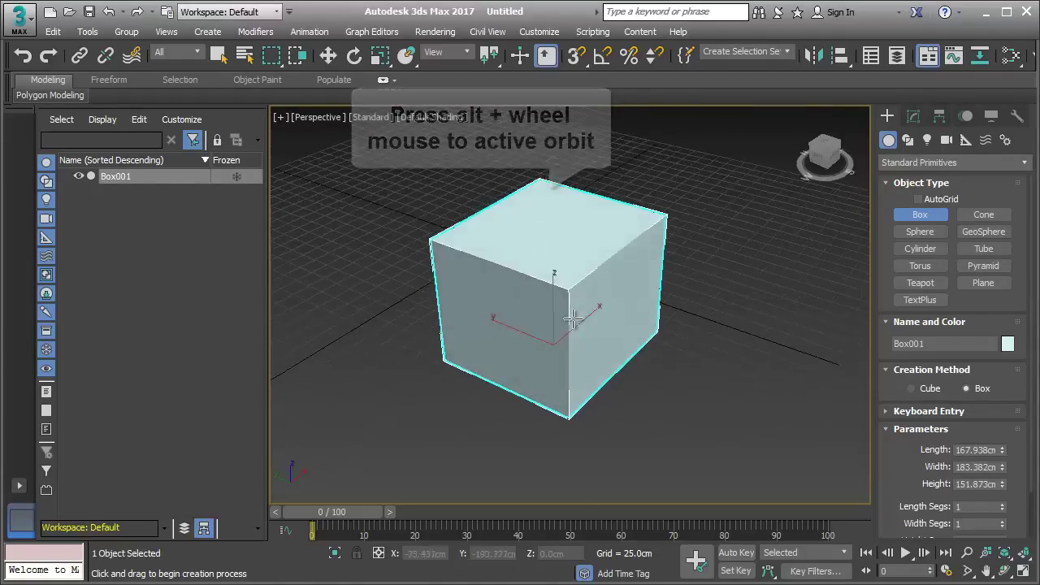
pyautogui.moveTo(551, 304)
pyautogui.keyDown('alt'); pyautogui.mouseDown(button='middle')
pyautogui.moveTo(494, 347)
pyautogui.moveTo(377, 298)
pyautogui.moveTo(471, 293)
pyautogui.mouseUp(button='middle'); pyautogui.keyUp('alt')
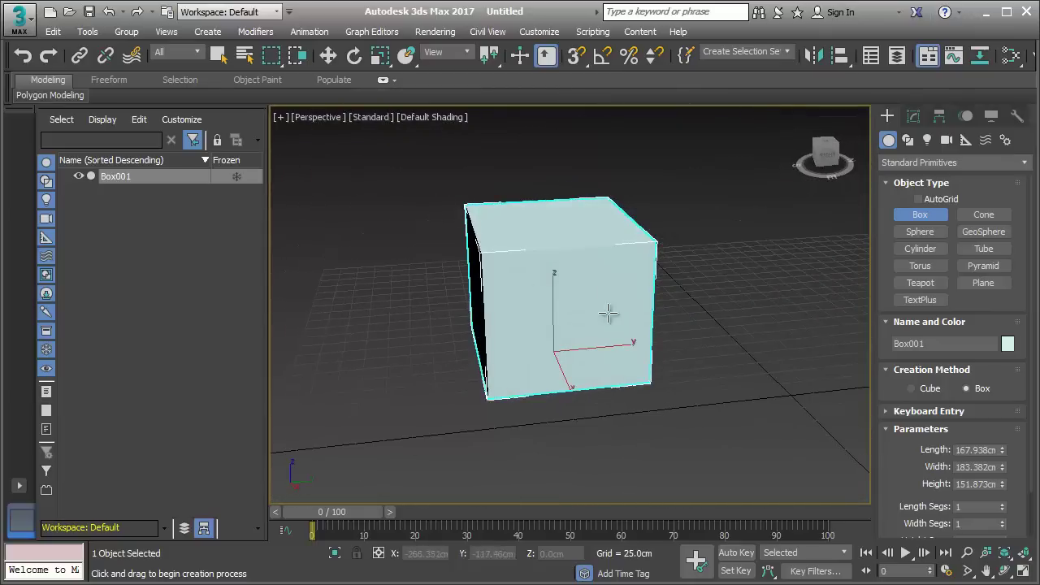
pyautogui.moveTo(606, 311)
pyautogui.keyDown('alt'); pyautogui.mouseDown(button='middle')
pyautogui.moveTo(497, 352)
pyautogui.moveTo(410, 322)
pyautogui.moveTo(710, 332)
pyautogui.moveTo(666, 348)
pyautogui.moveTo(660, 329)
pyautogui.mouseUp(button='middle'); pyautogui.keyUp('alt')
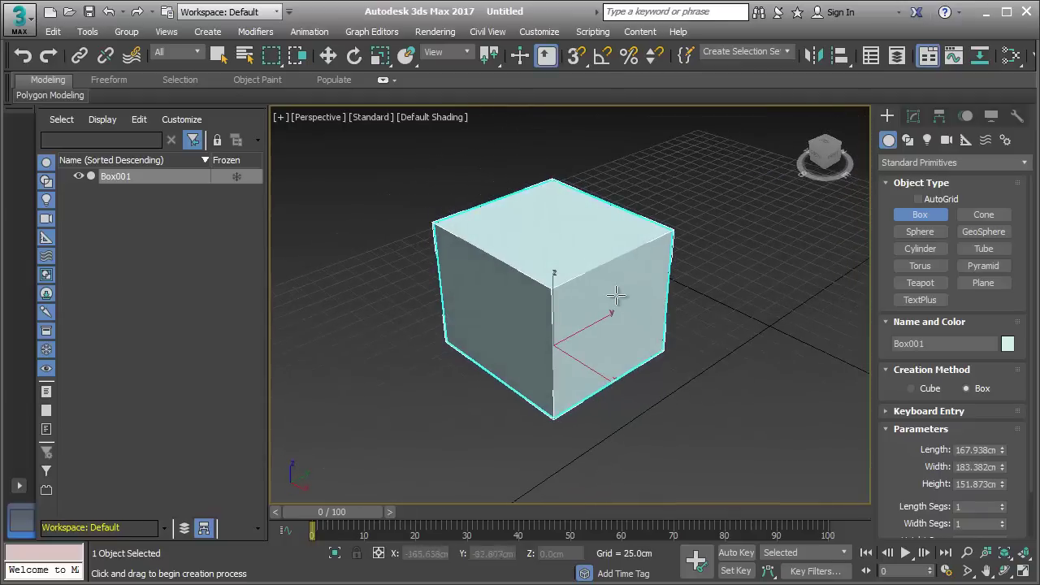
pyautogui.scroll(-5, 613, 297)
pyautogui.scroll(3, 590, 297)
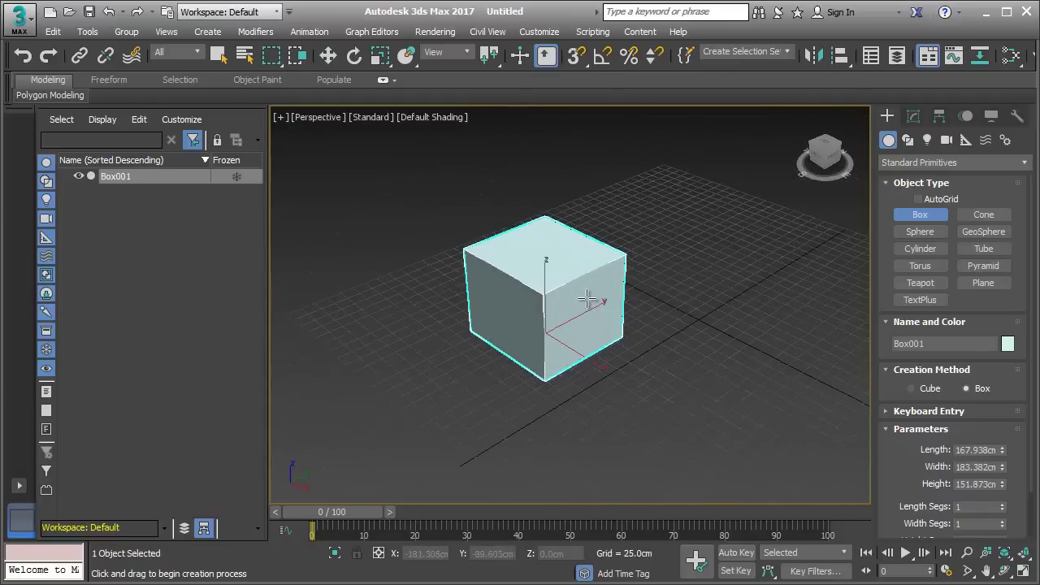
pyautogui.scroll(2, 587, 299)
pyautogui.scroll(-2, 588, 299)
pyautogui.moveTo(576, 313)
pyautogui.keyDown('alt'); pyautogui.mouseDown(button='middle')
pyautogui.moveTo(557, 325)
pyautogui.moveTo(545, 318)
pyautogui.mouseUp(button='middle'); pyautogui.keyUp('alt')
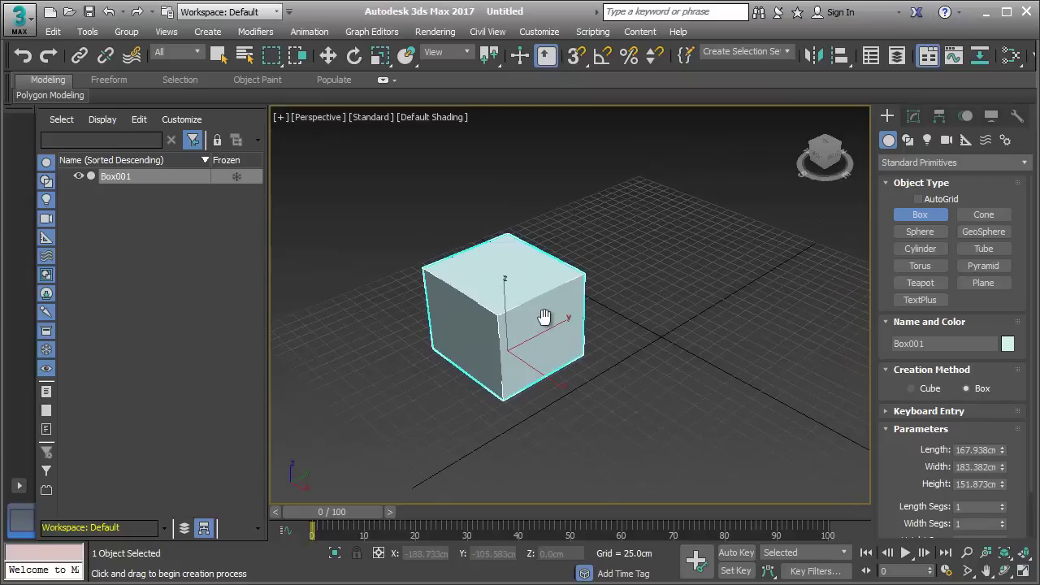
# Step: Draw a 109.818cm-radius sphere, Sphere001, right of the box and briefly isolate it
pyautogui.click(934, 232)
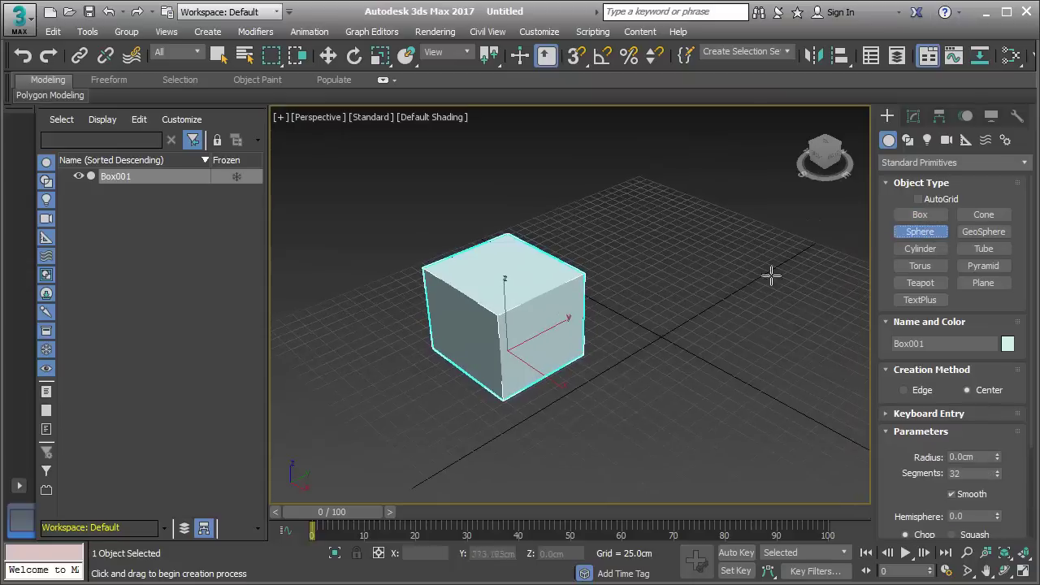
pyautogui.moveTo(727, 284); pyautogui.dragTo(740, 313)
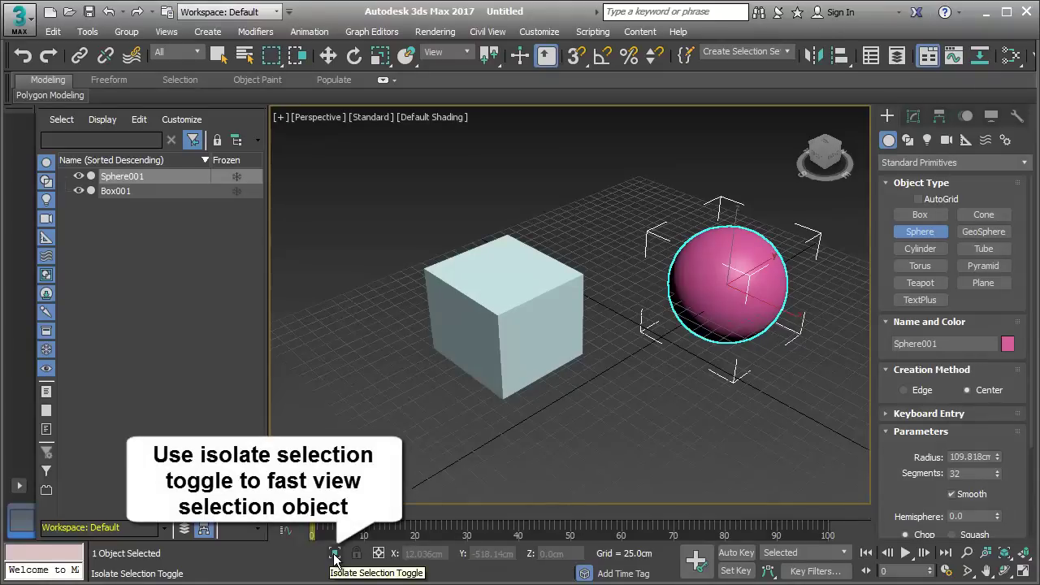
pyautogui.click(334, 557)
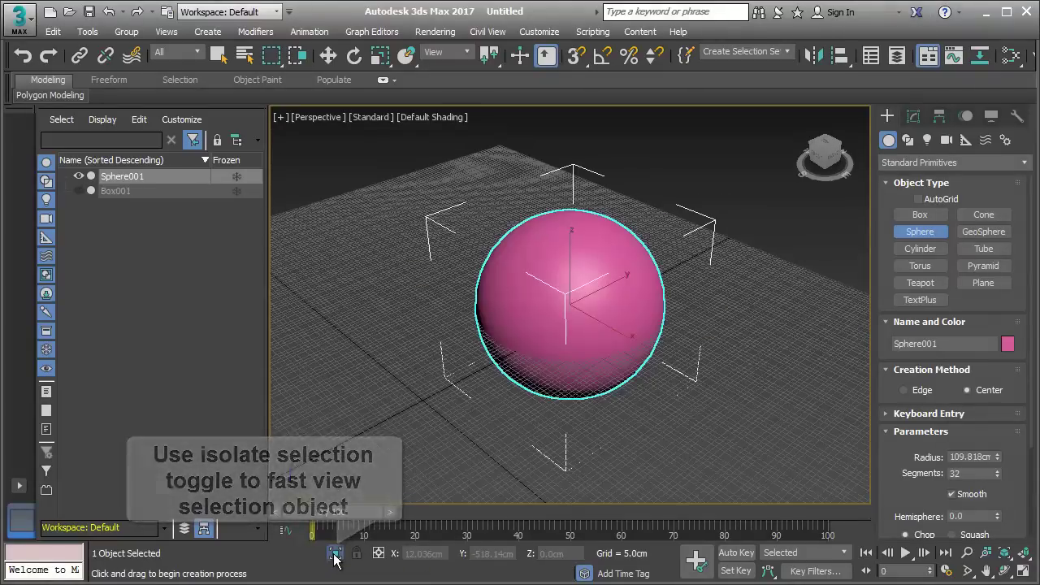
pyautogui.moveTo(549, 363); pyautogui.dragTo(566, 306, button='middle')
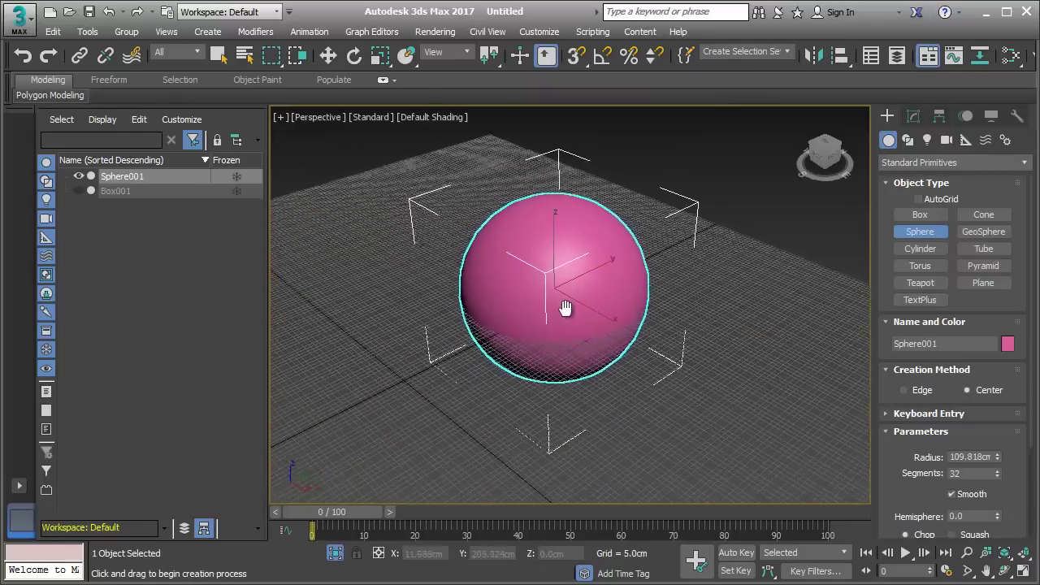
pyautogui.click(334, 552)
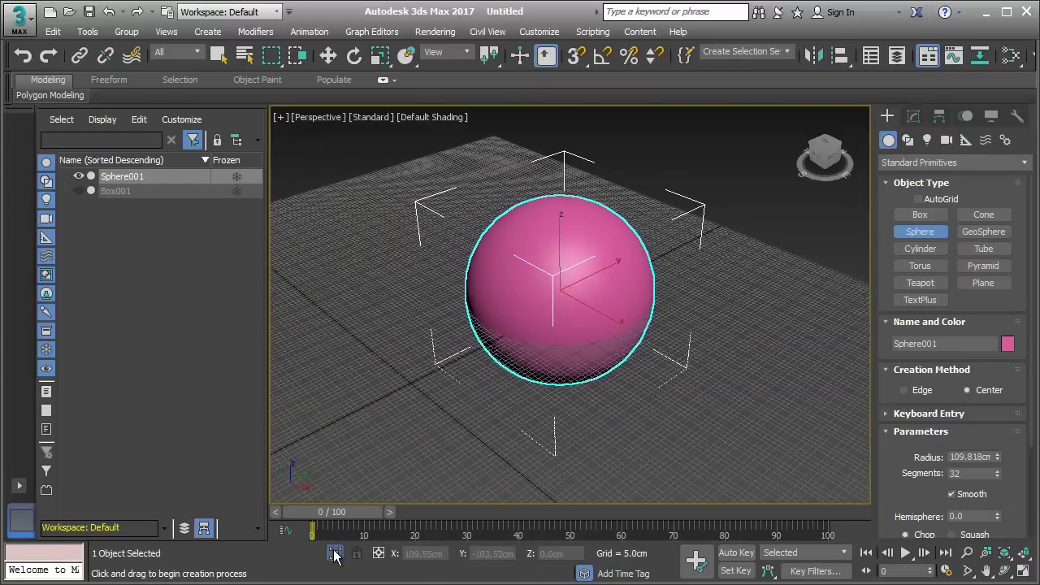
pyautogui.moveTo(676, 278); pyautogui.dragTo(639, 283, button='middle')
# Step: Select the box and toggle Isolate Selection on and off for it
pyautogui.rightClick(495, 302)
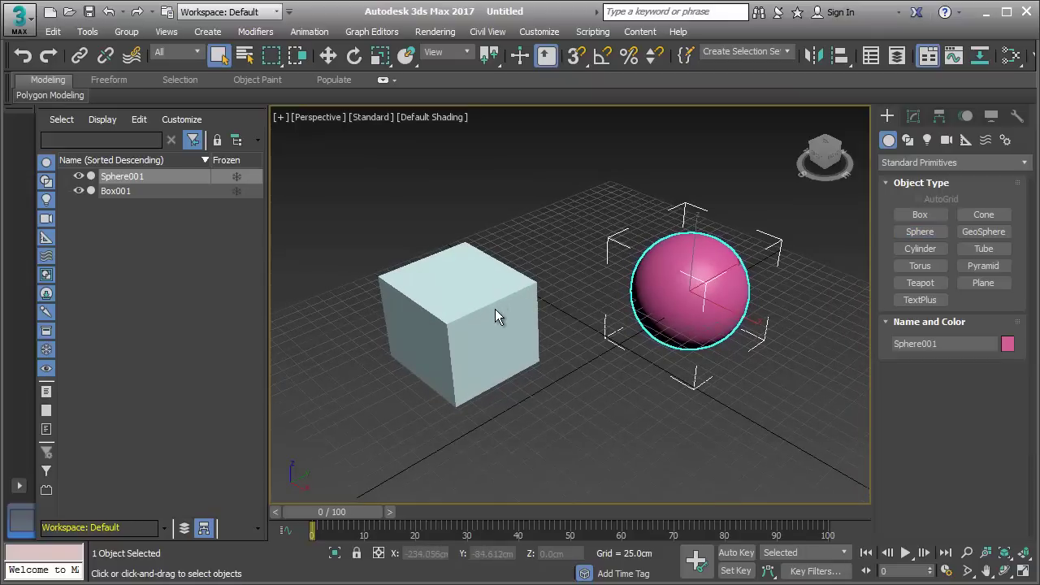
pyautogui.click(494, 302)
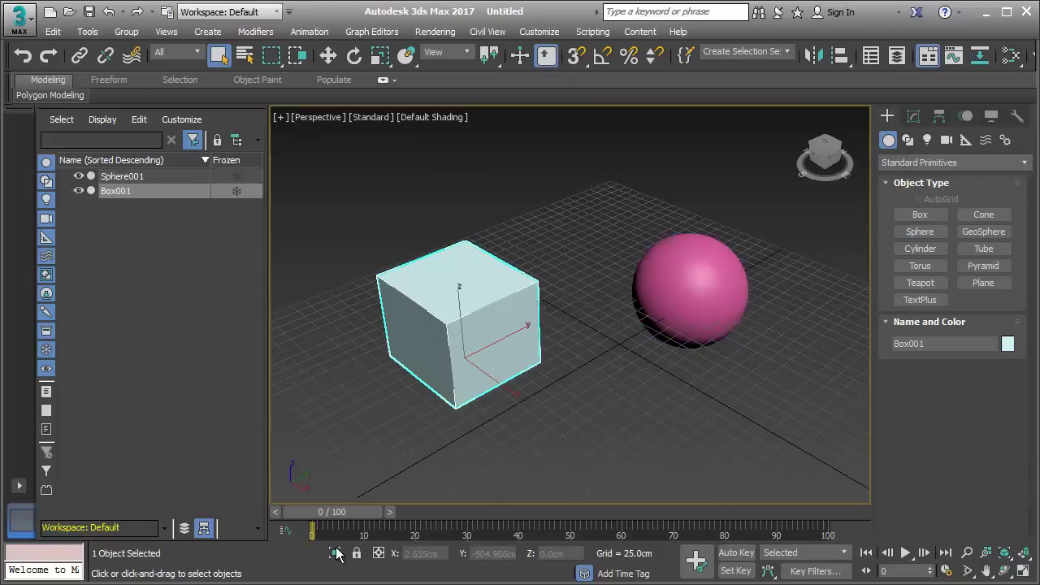
pyautogui.click(334, 553)
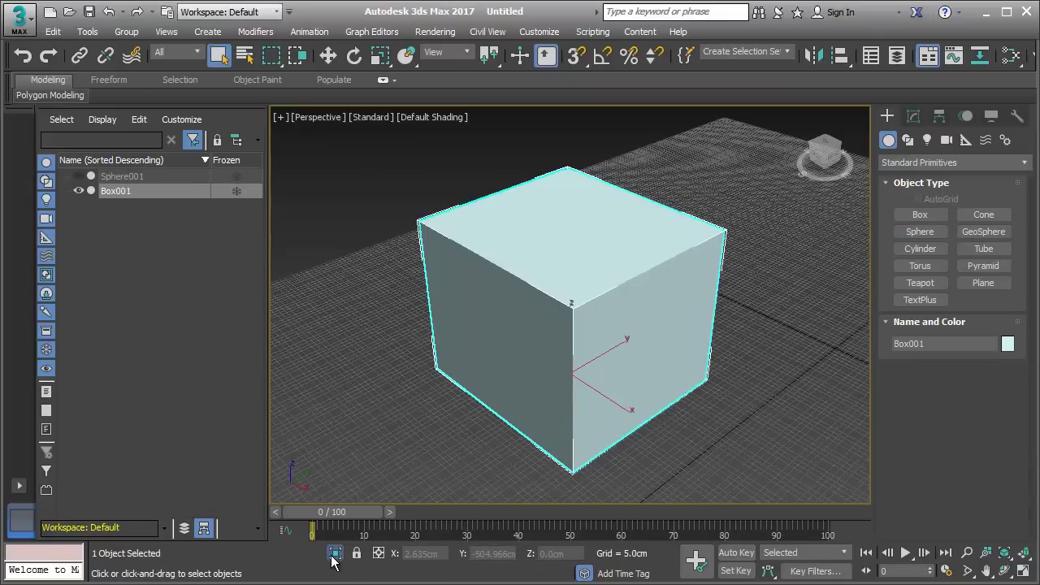
pyautogui.click(334, 553)
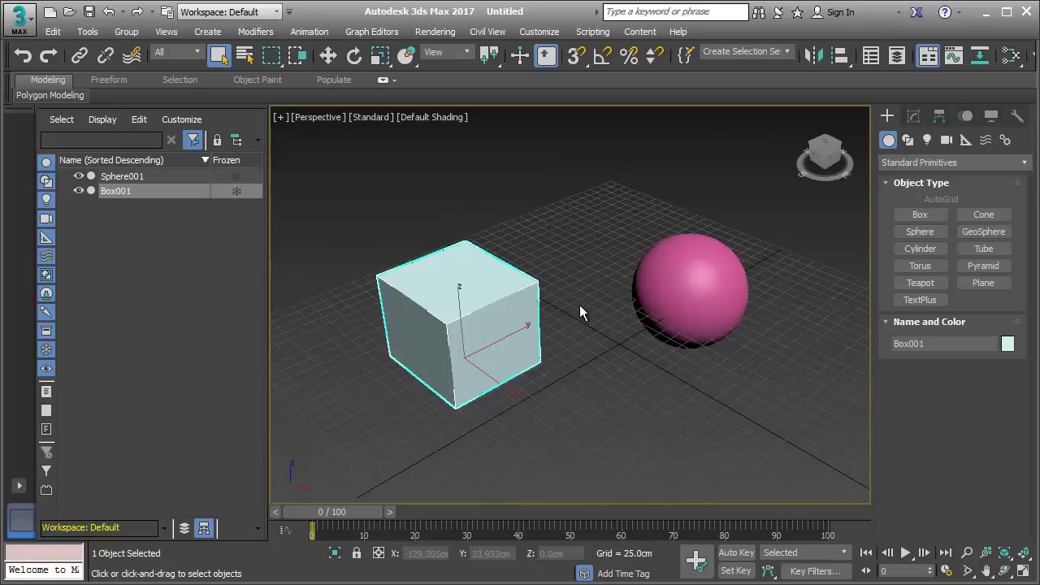
pyautogui.moveTo(579, 305)
pyautogui.mouseDown(button='middle')
pyautogui.moveTo(594, 282)
pyautogui.moveTo(581, 295)
pyautogui.mouseUp(button='middle')
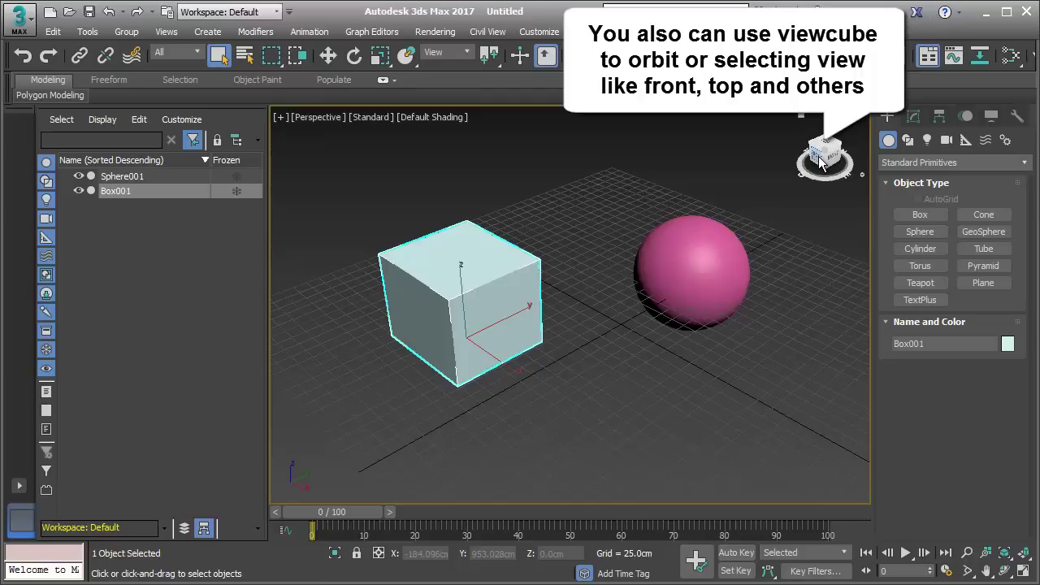
# Step: Use the ViewCube to view the box and sphere from Front, Top and Right
pyautogui.moveTo(821, 163)
pyautogui.mouseDown()
pyautogui.moveTo(779, 183)
pyautogui.moveTo(648, 172)
pyautogui.moveTo(815, 155)
pyautogui.moveTo(798, 161)
pyautogui.moveTo(818, 166)
pyautogui.mouseUp()
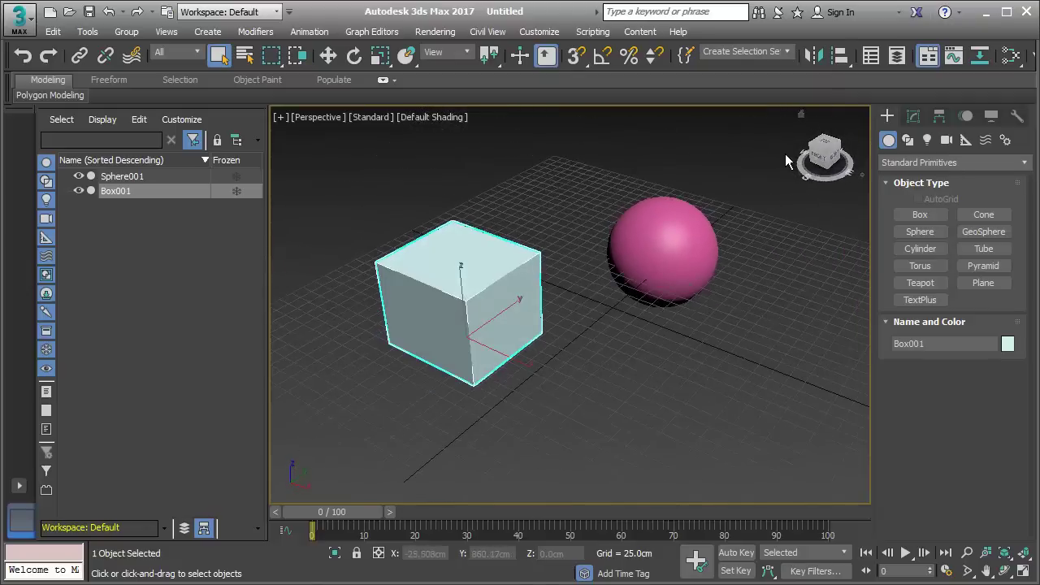
pyautogui.click(818, 166)
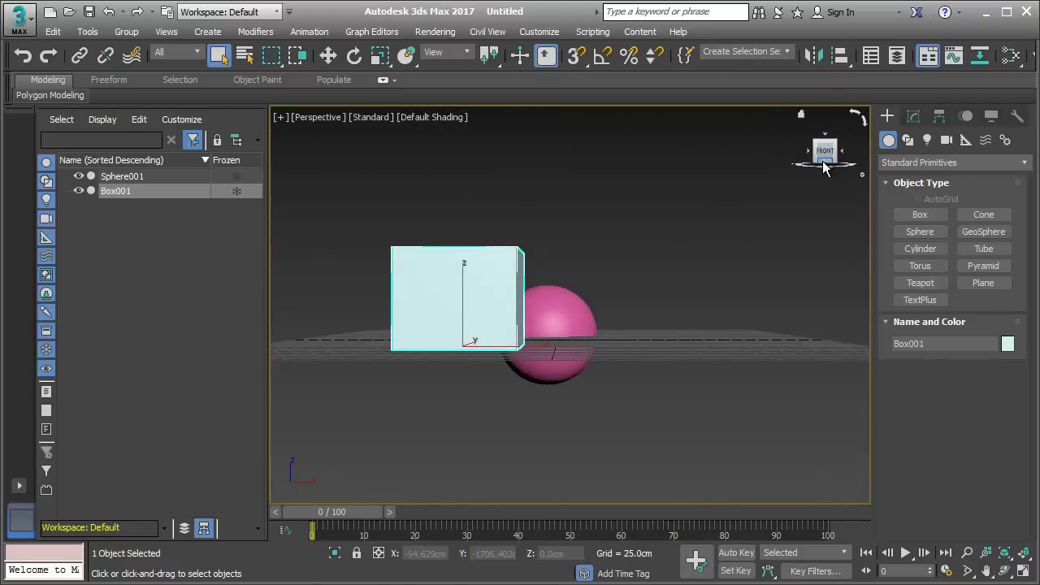
pyautogui.click(823, 155)
pyautogui.click(825, 145)
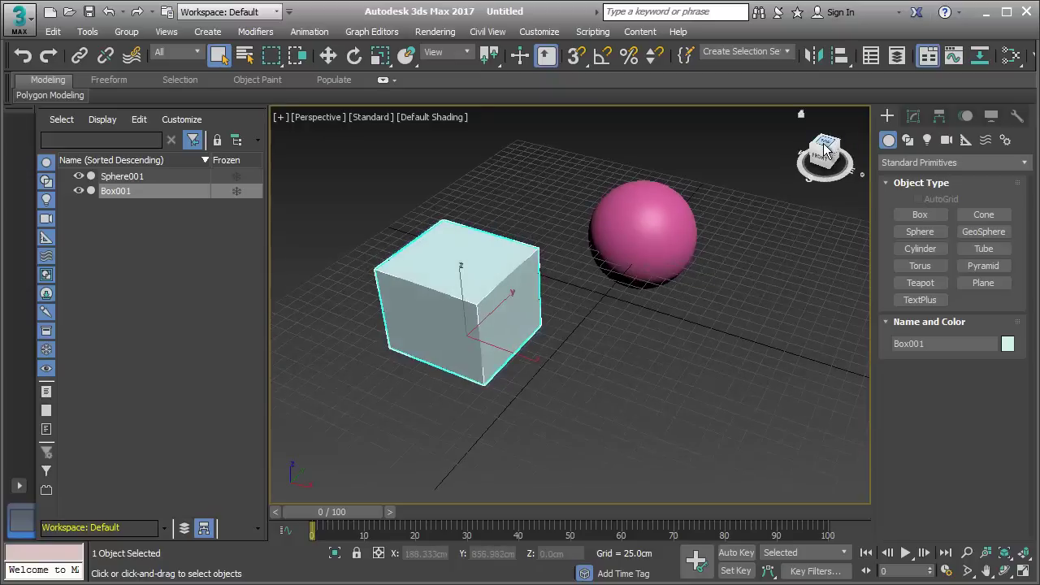
pyautogui.click(845, 161)
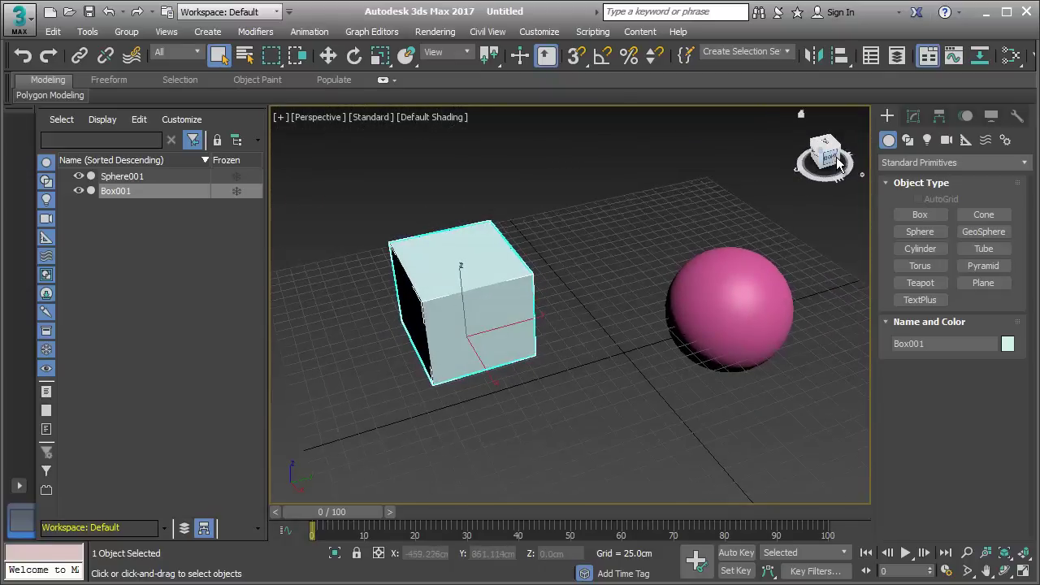
pyautogui.click(838, 162)
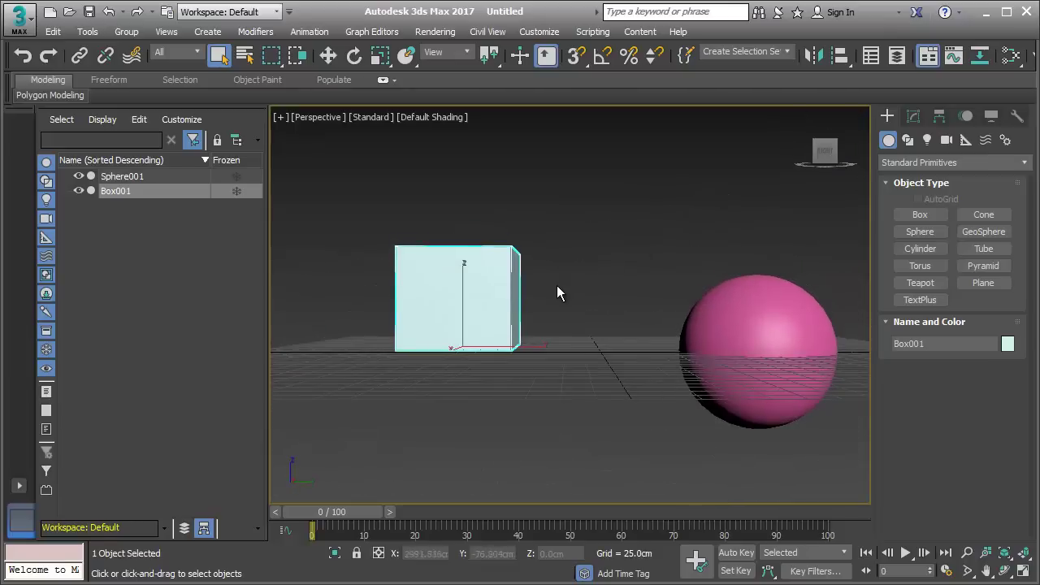
# Step: Switch the viewport point of view through Back and Top to Perspective
pyautogui.click(327, 122)
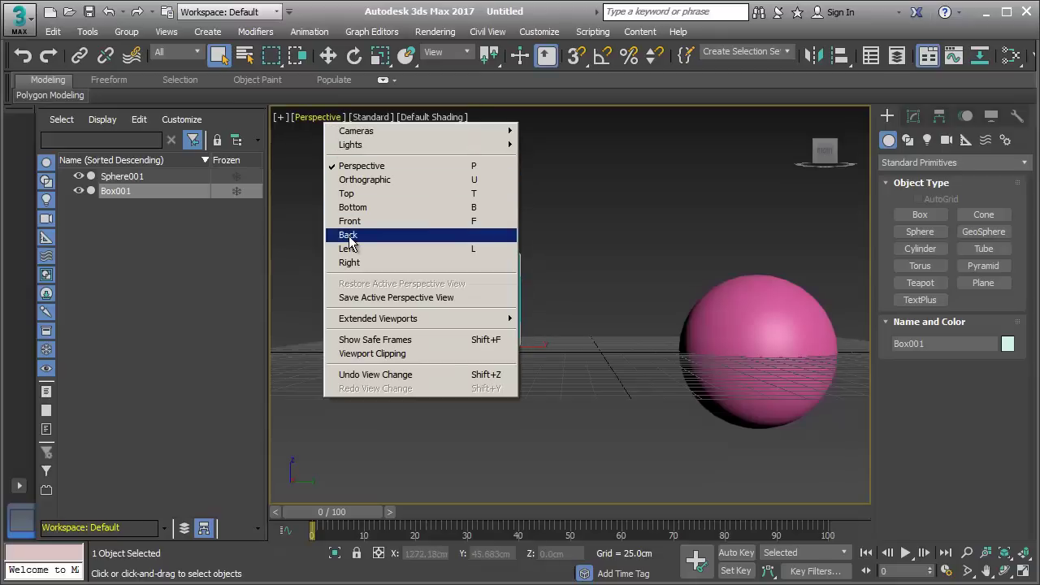
pyautogui.click(345, 235)
pyautogui.click(310, 116)
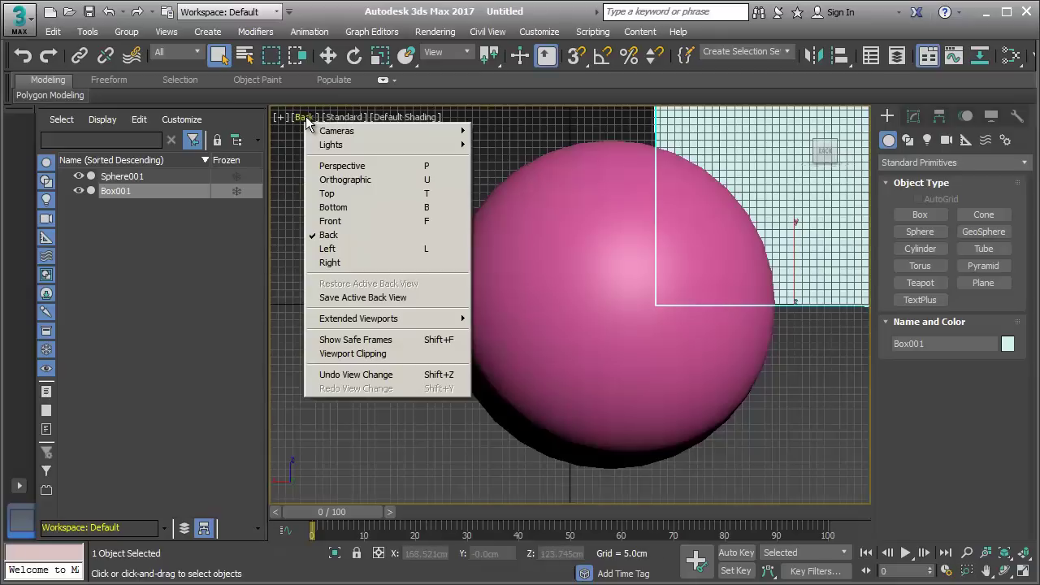
pyautogui.click(330, 190)
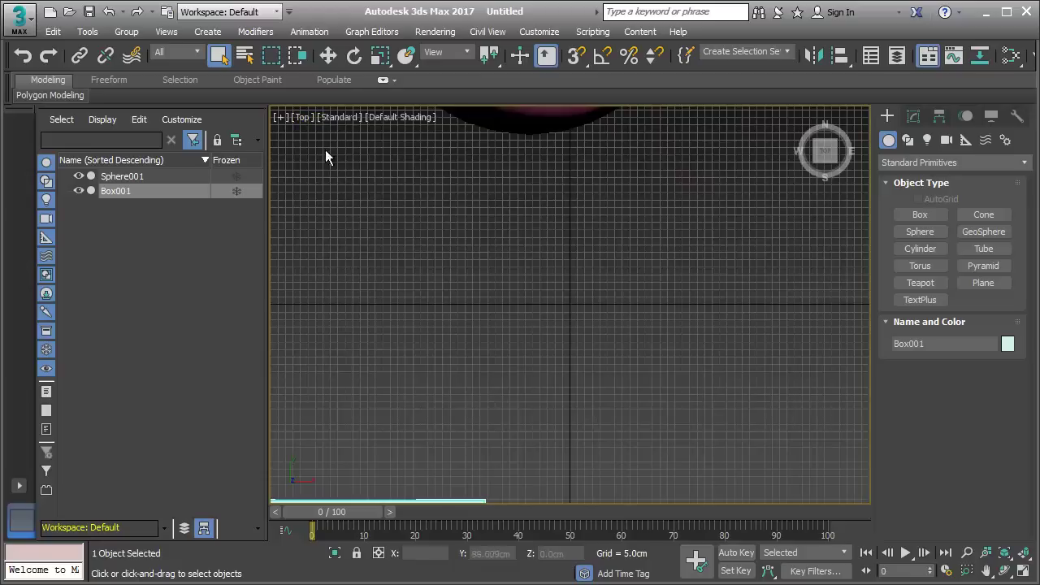
pyautogui.click(303, 118)
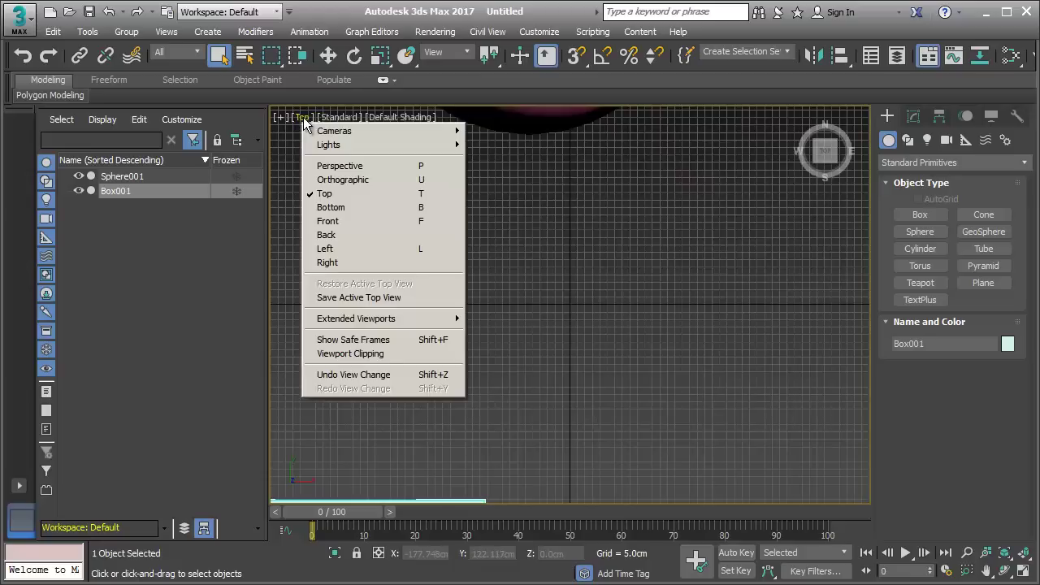
pyautogui.click(344, 166)
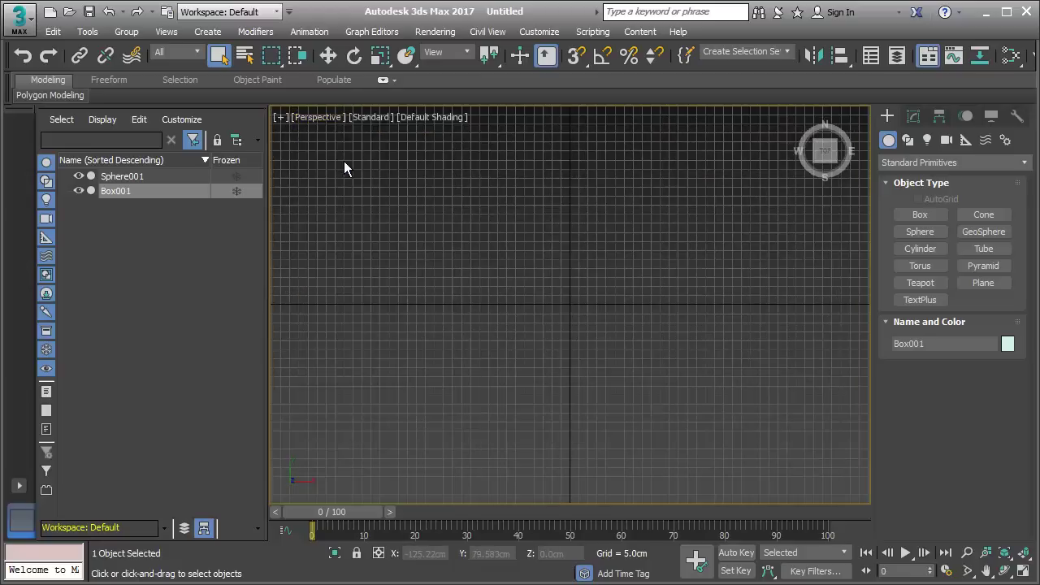
# Step: Zoom out, pan and orbit to frame the box and sphere from a raised angle
pyautogui.scroll(-5, 606, 260)
pyautogui.scroll(-2, 606, 264)
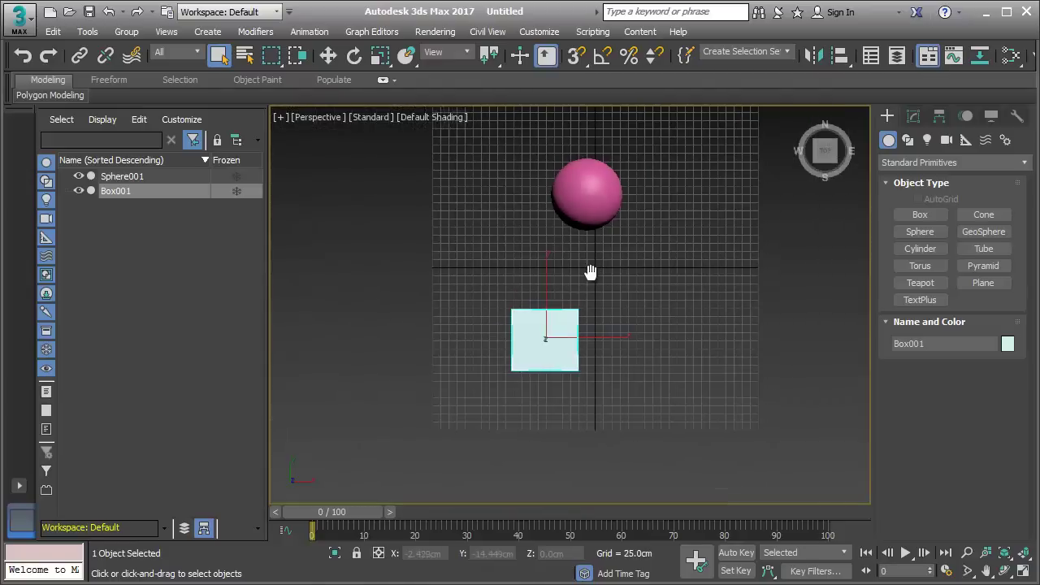
pyautogui.moveTo(589, 271); pyautogui.dragTo(573, 289, button='middle')
pyautogui.moveTo(827, 148)
pyautogui.mouseDown()
pyautogui.moveTo(849, 142)
pyautogui.moveTo(837, 462)
pyautogui.moveTo(290, 341)
pyautogui.moveTo(749, 269)
pyautogui.mouseUp()
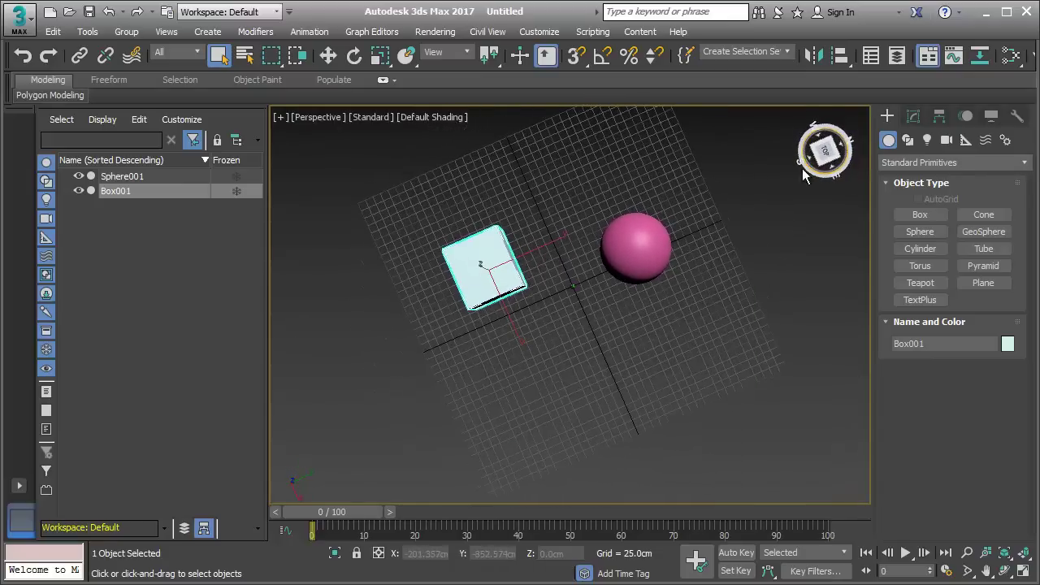
pyautogui.moveTo(824, 151)
pyautogui.mouseDown()
pyautogui.moveTo(816, 121)
pyautogui.moveTo(858, 109)
pyautogui.mouseUp()
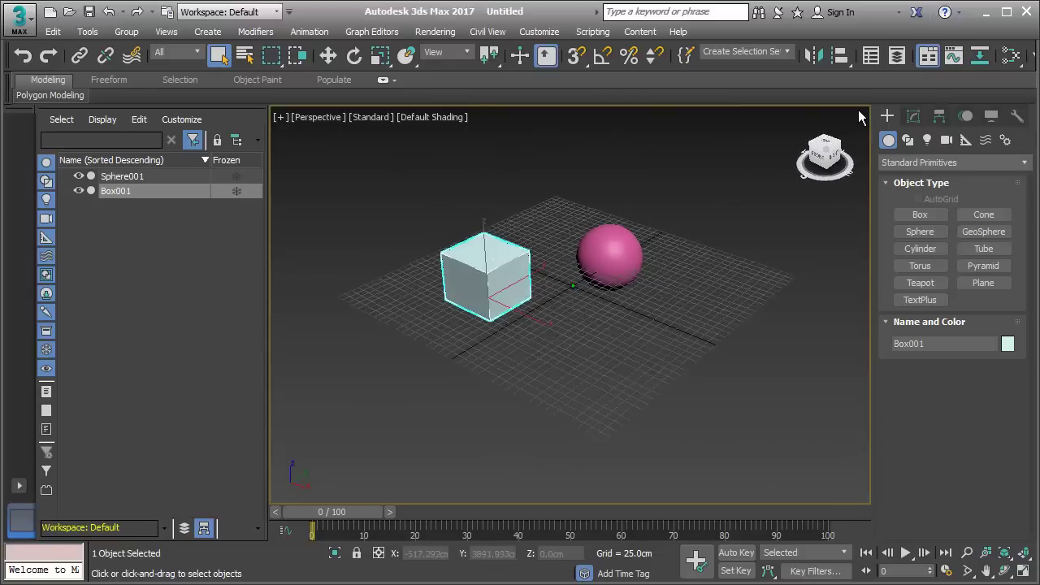
pyautogui.scroll(3, 540, 236)
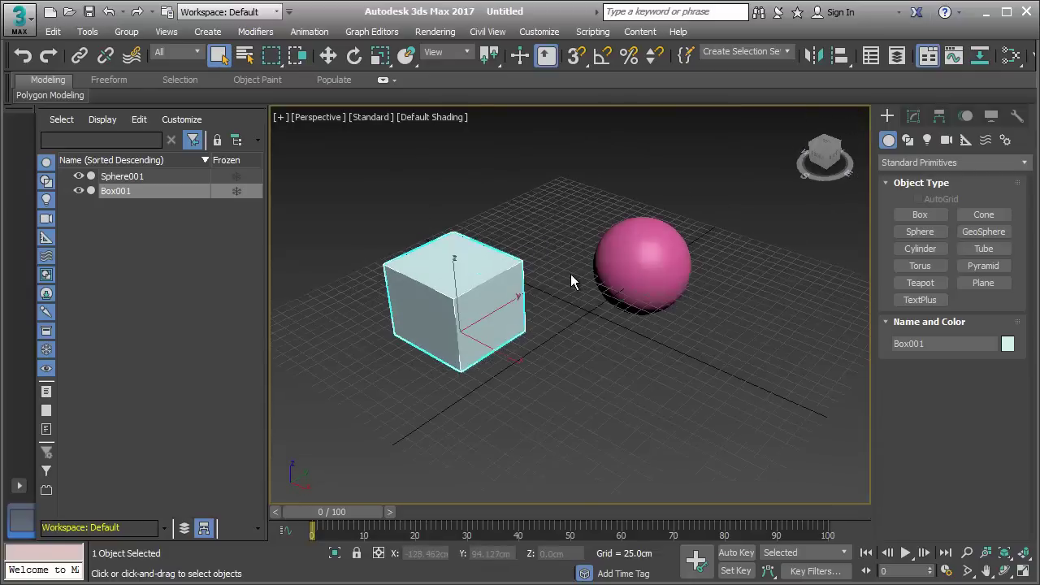
pyautogui.click(377, 117)
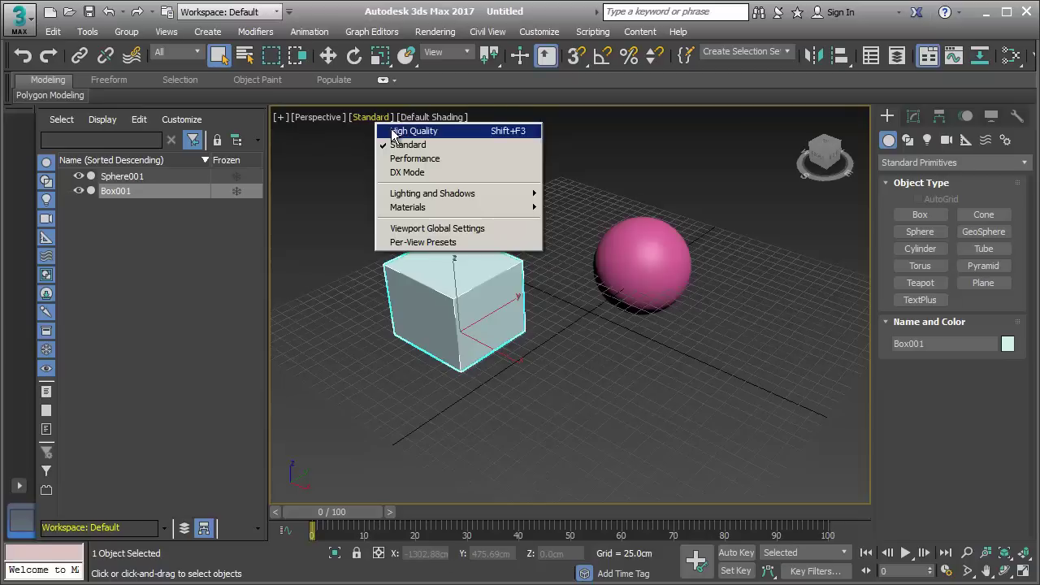
# Step: Switch the viewport display quality to High Quality, then to Performance
pyautogui.click(390, 131)
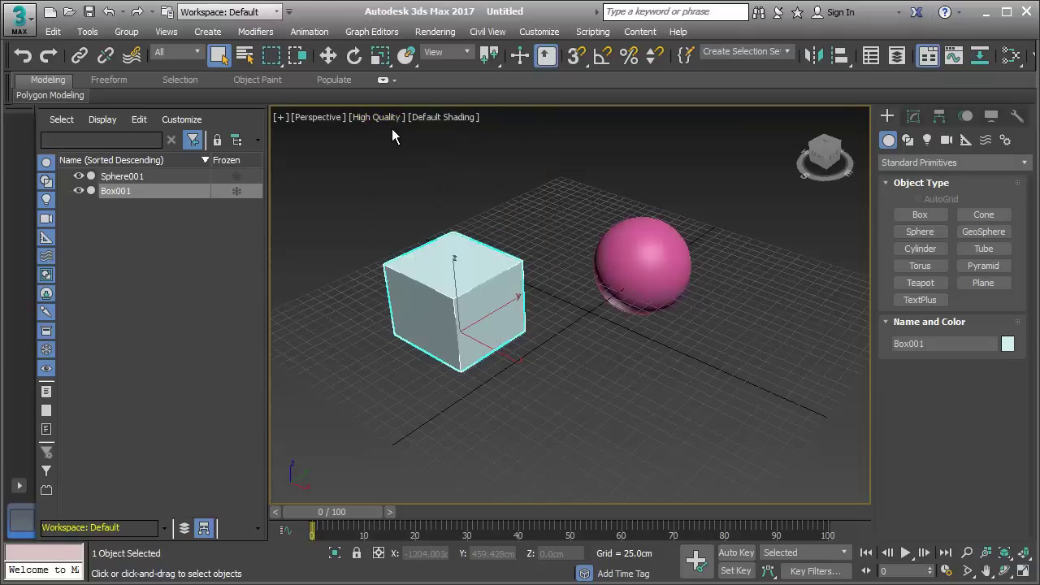
pyautogui.click(378, 117)
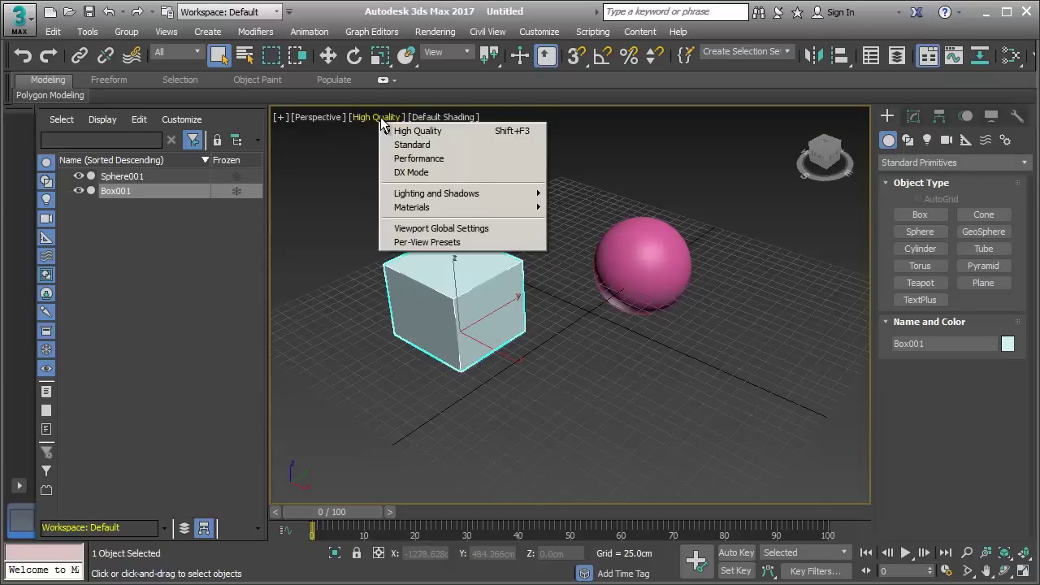
pyautogui.click(415, 159)
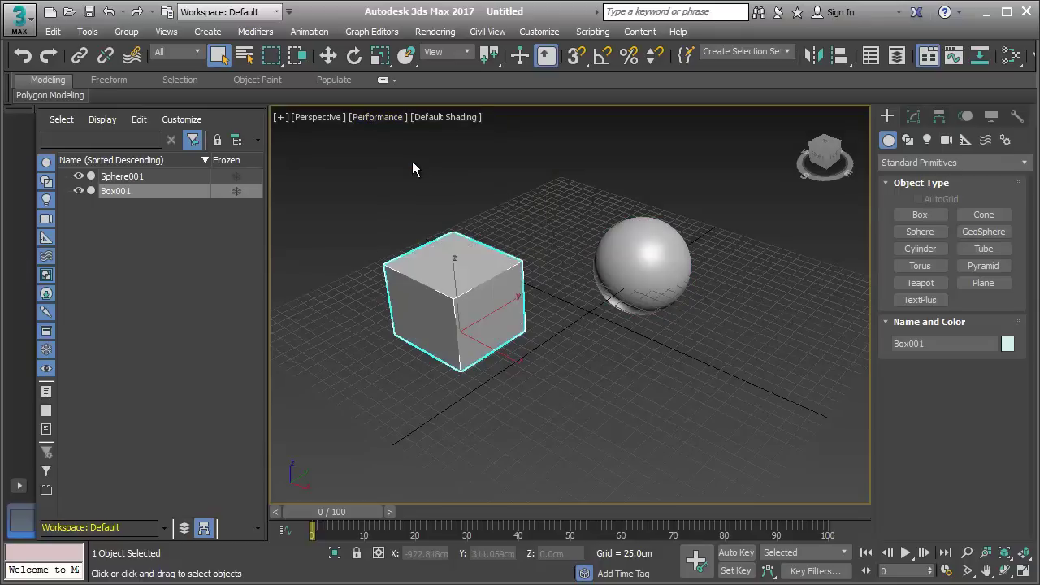
pyautogui.click(439, 117)
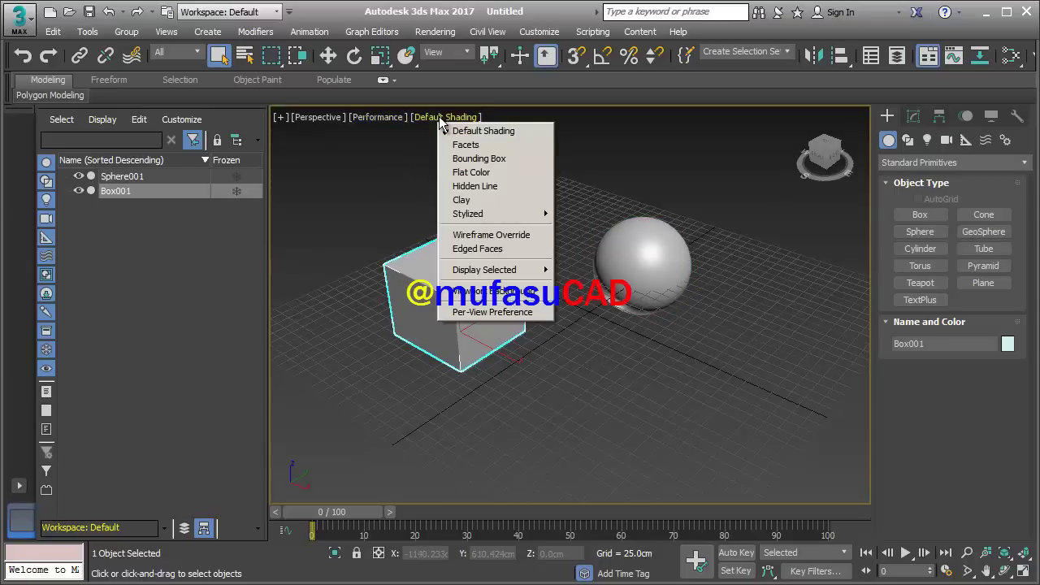
# Step: Turn on Wireframe Override, then return the viewport to Default Shading
pyautogui.click(471, 235)
pyautogui.keyDown('alt'); pyautogui.moveTo(475, 279); pyautogui.dragTo(487, 248, button='middle'); pyautogui.keyUp('alt')
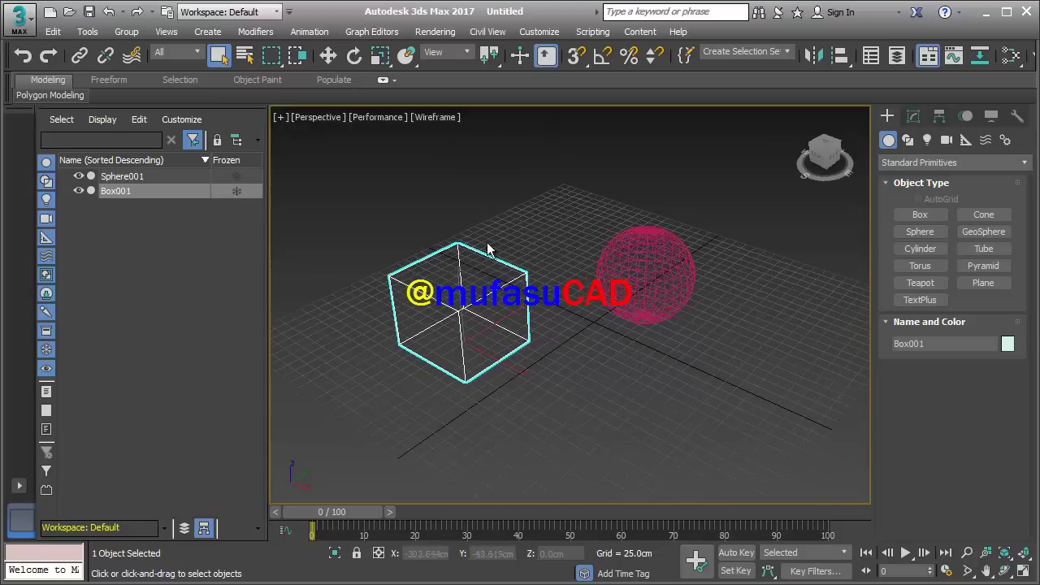
pyautogui.click(443, 119)
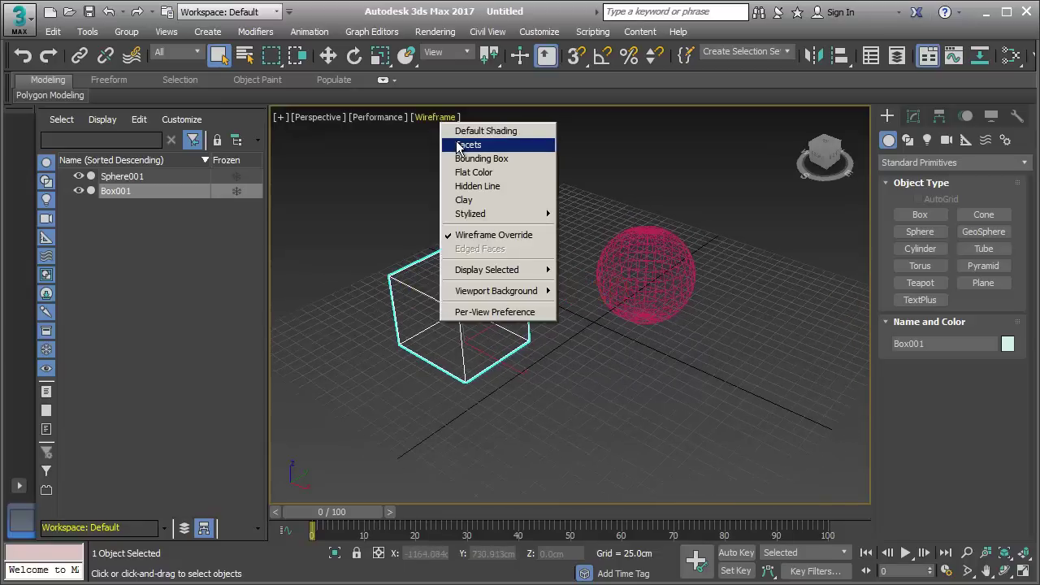
pyautogui.click(489, 133)
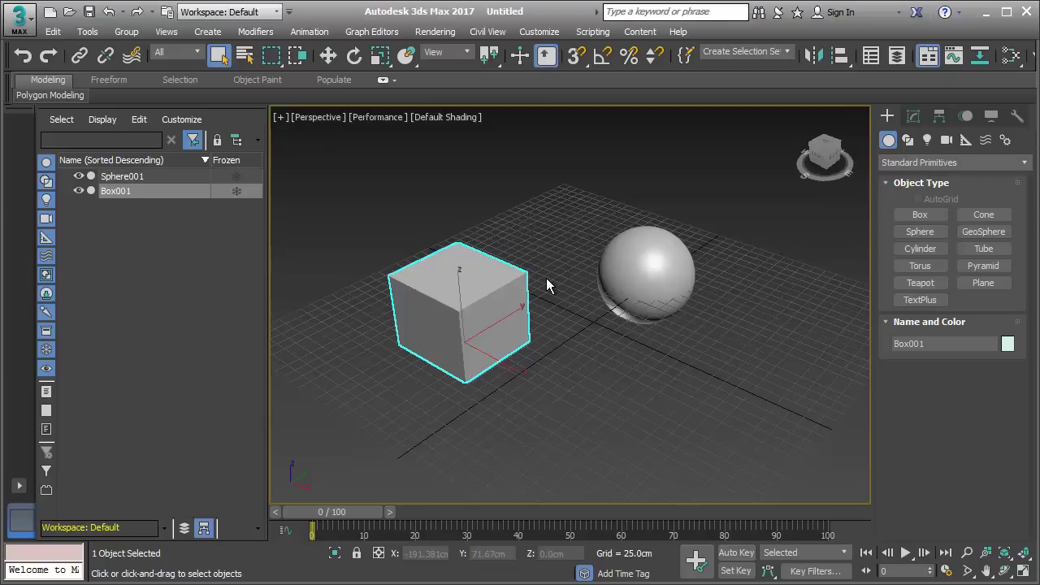
pyautogui.click(543, 34)
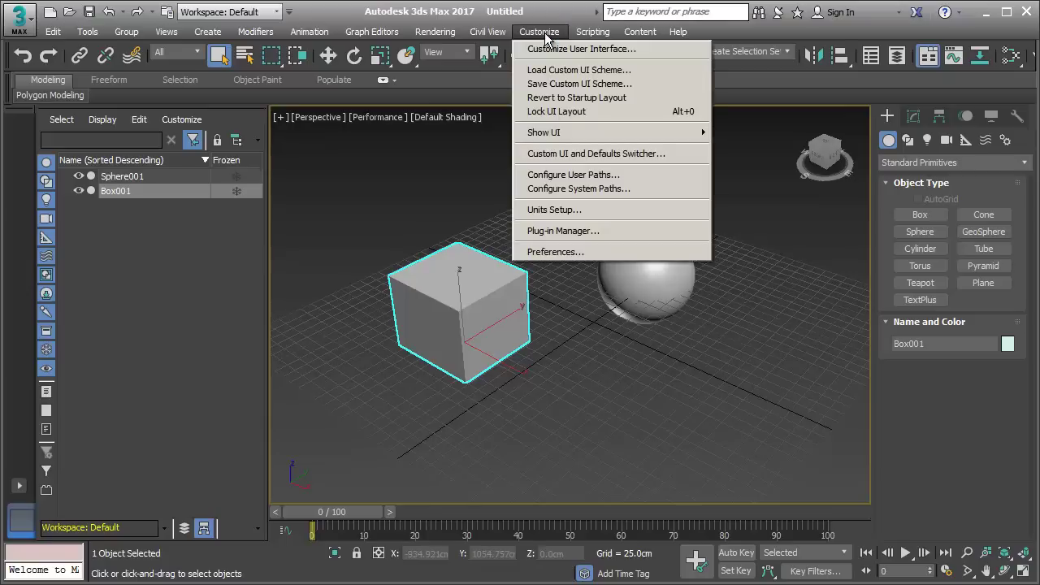
# Step: Set scene undo levels to 50 and spinner precision to 2 decimals in Preferences
pyautogui.click(550, 254)
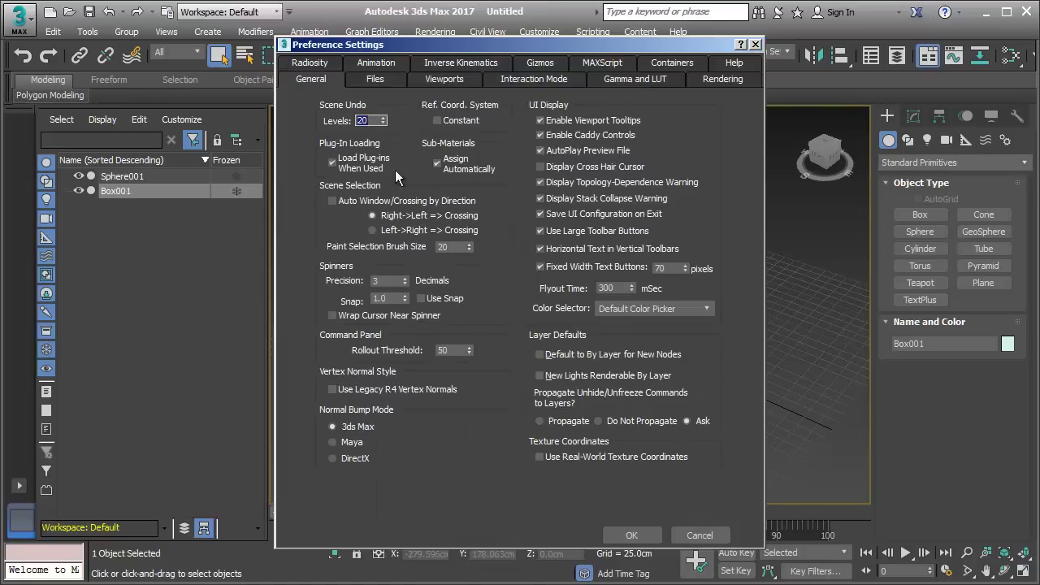
pyautogui.doubleClick(369, 119)
pyautogui.write('5')
pyautogui.click(378, 281)
pyautogui.write('2')
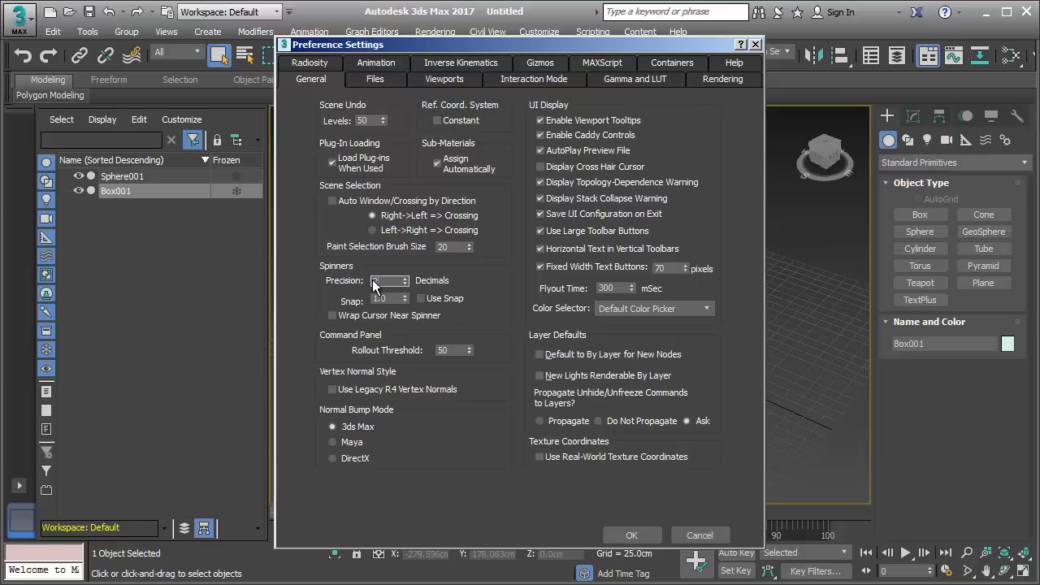
pyautogui.click(396, 299)
# Step: Keep 5 autobackup files in the Files preferences and apply the settings
pyautogui.click(387, 80)
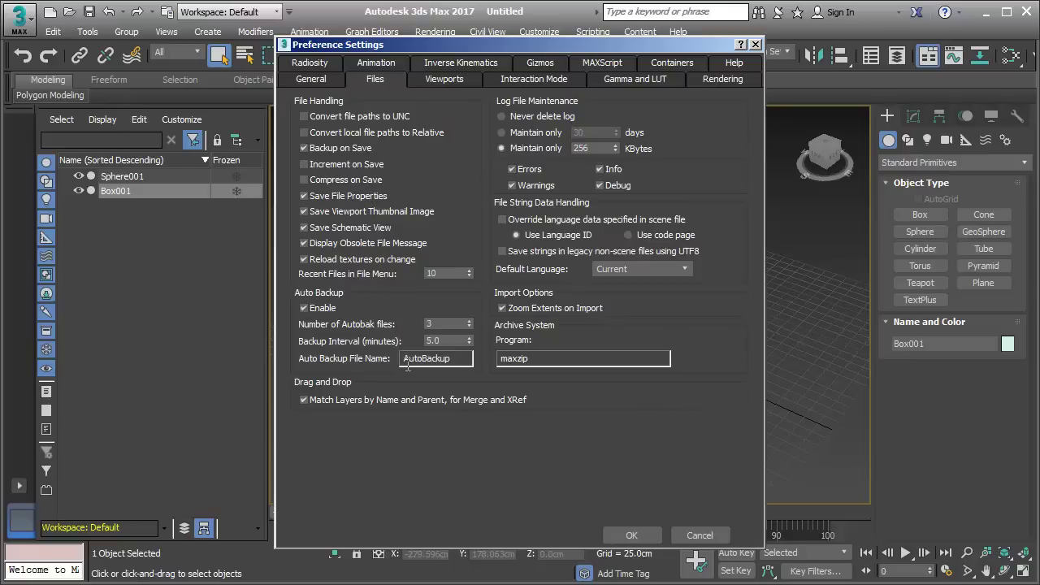
pyautogui.doubleClick(426, 319)
pyautogui.write('5')
pyautogui.doubleClick(446, 340)
pyautogui.click(632, 536)
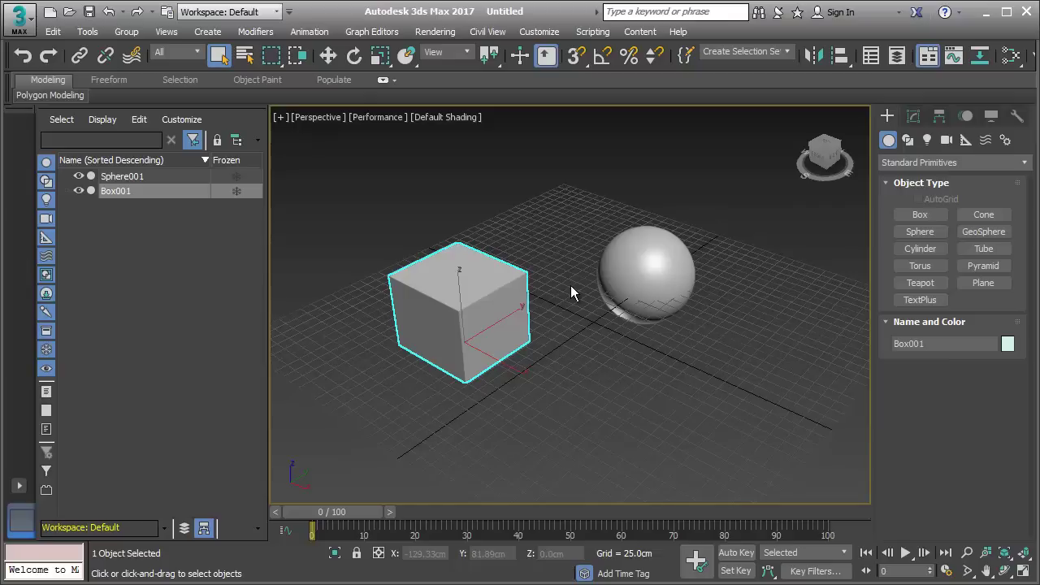
# Step: Delete Box001 from the scene via Scene Explorer
pyautogui.click(125, 192)
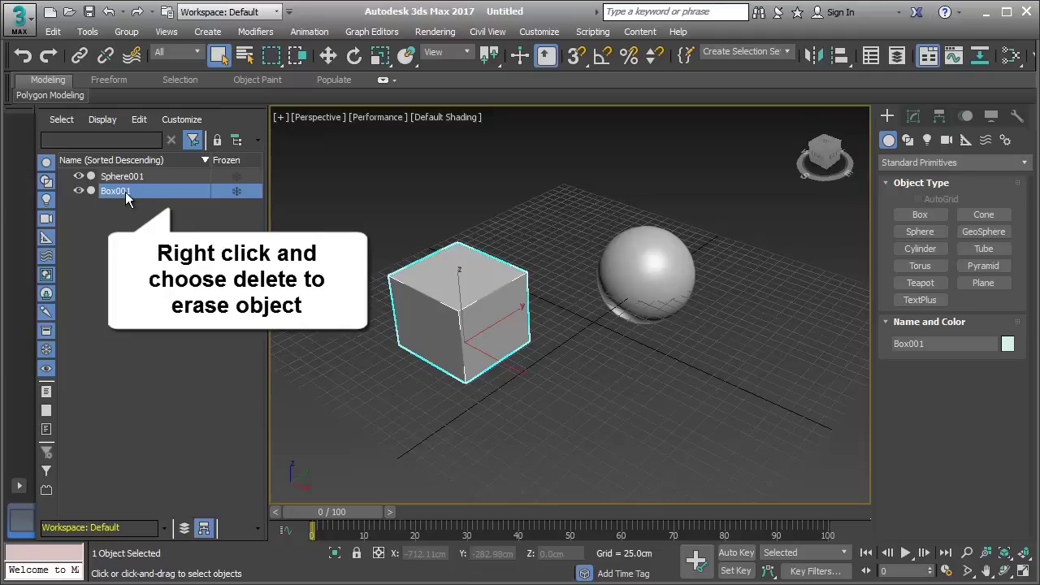
pyautogui.rightClick(125, 192)
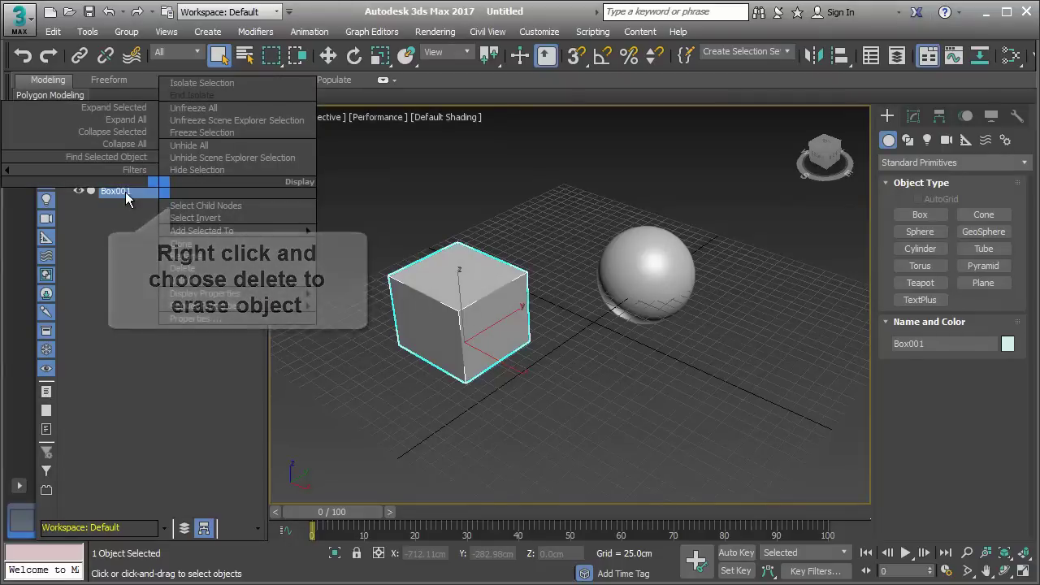
pyautogui.click(178, 269)
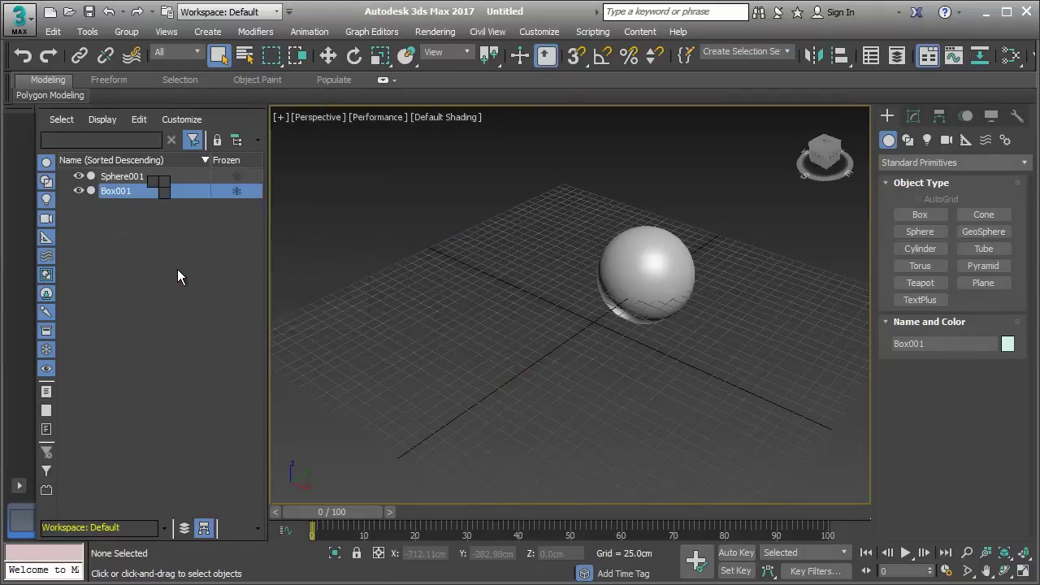
# Step: Delete Sphere001 so no objects remain in the scene
pyautogui.rightClick(131, 178)
pyautogui.click(136, 178)
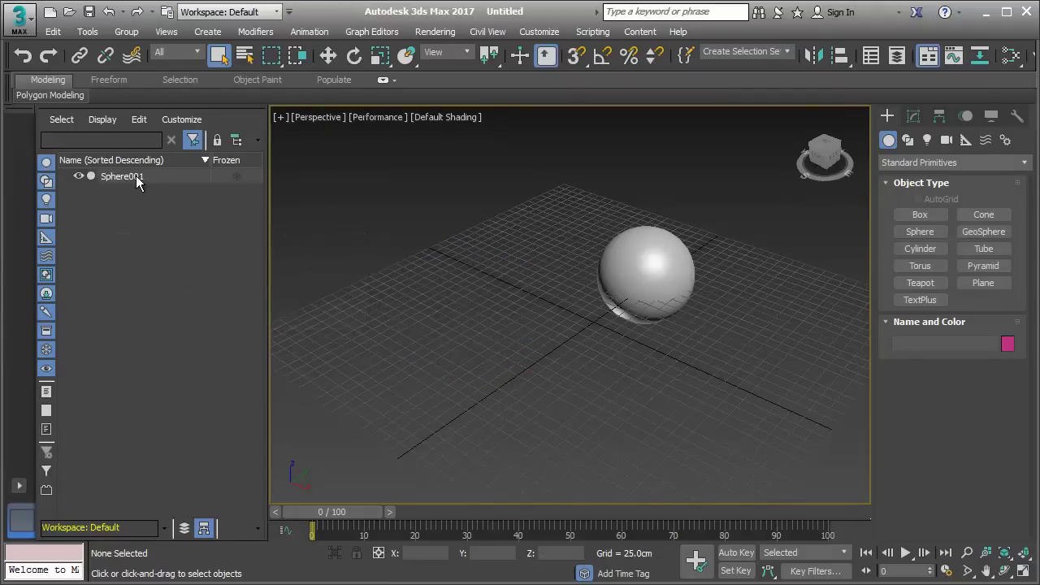
pyautogui.click(130, 177)
pyautogui.rightClick(159, 172)
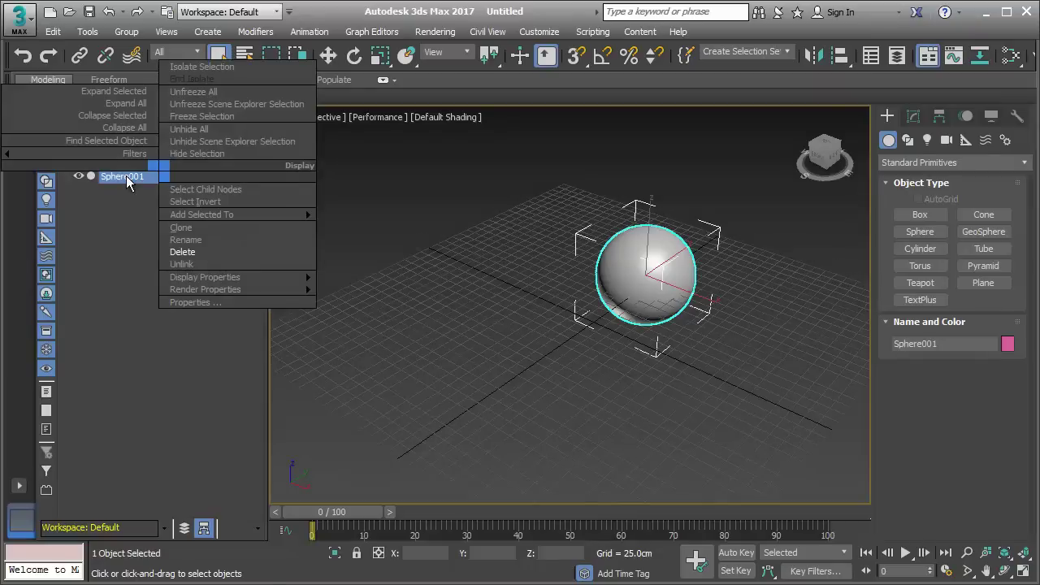
pyautogui.click(192, 257)
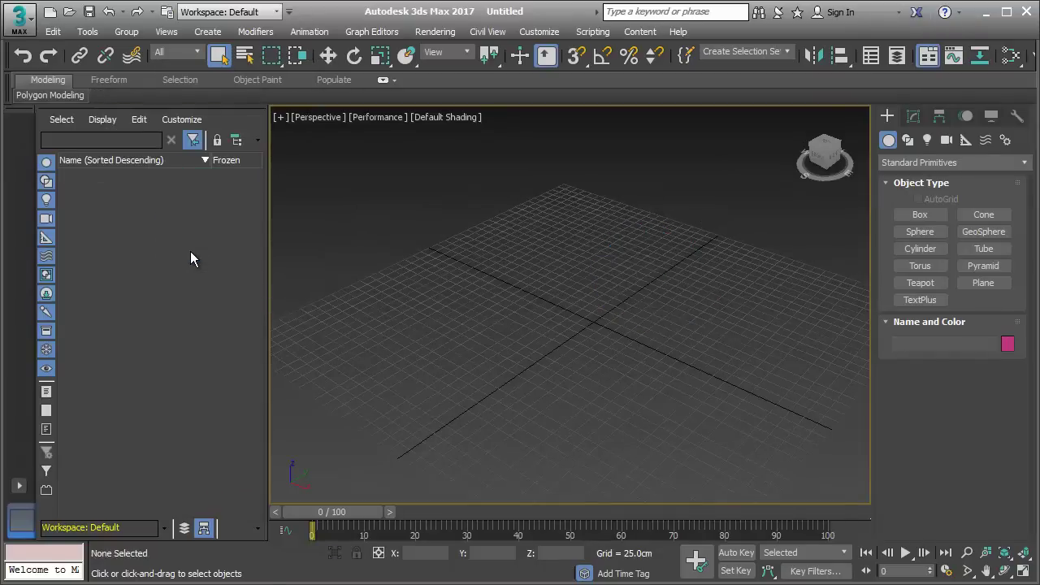